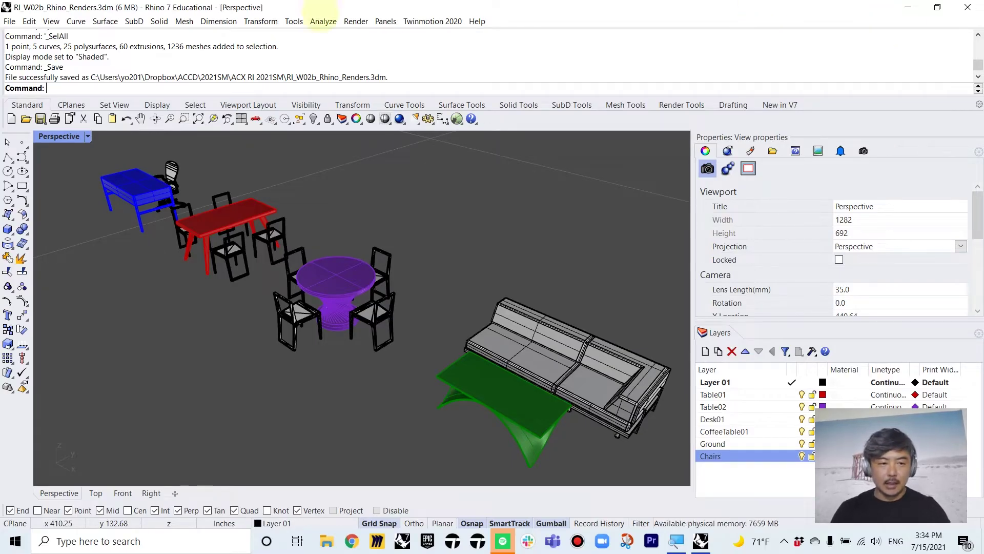
Set the Perspective viewport to the Rendered display mode and zoom in on the desk
{"action": "scroll", "coordinate": [262, 231], "scroll_direction": "down", "scroll_amount": 5}
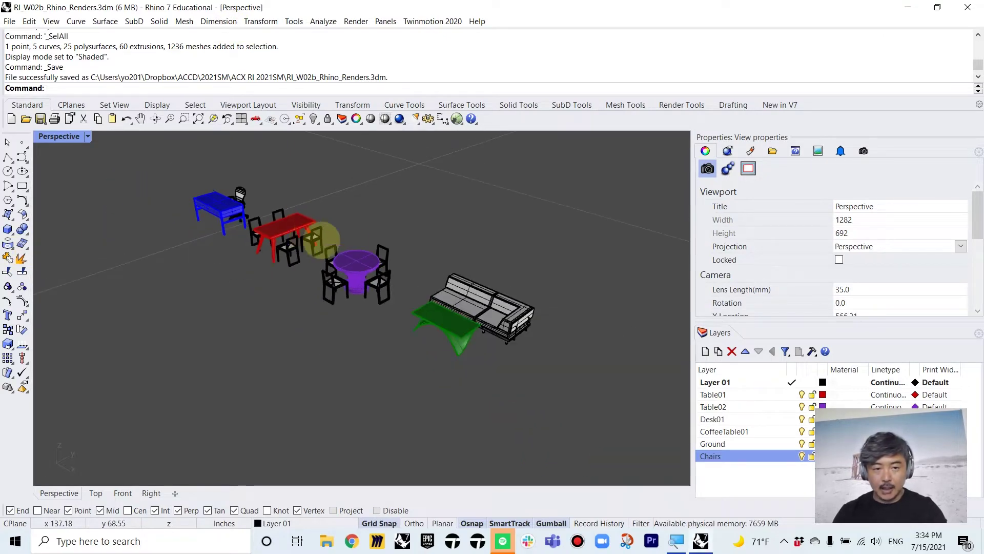
{"action": "right_click_drag", "start_coordinate": [326, 254], "coordinate": [240, 252]}
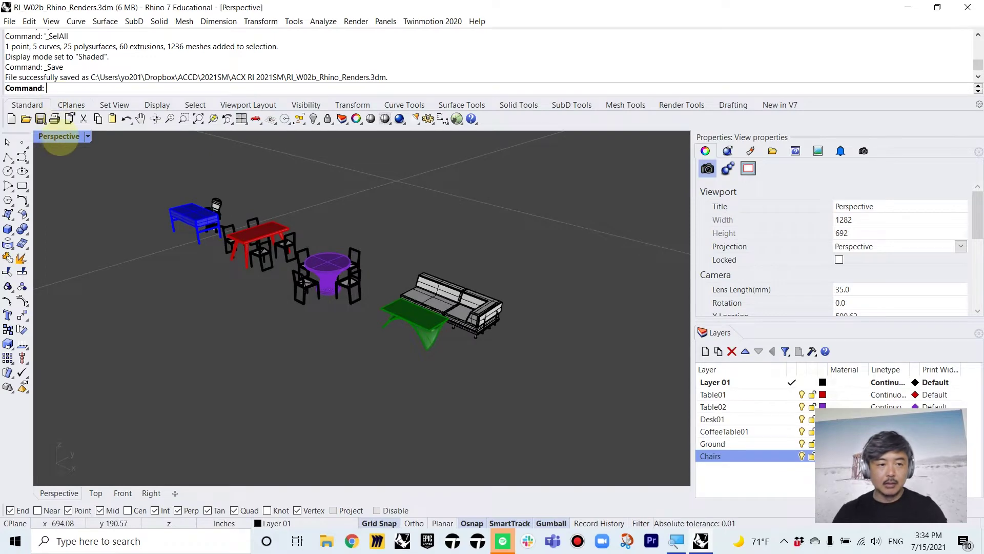
{"action": "right_click", "coordinate": [59, 136]}
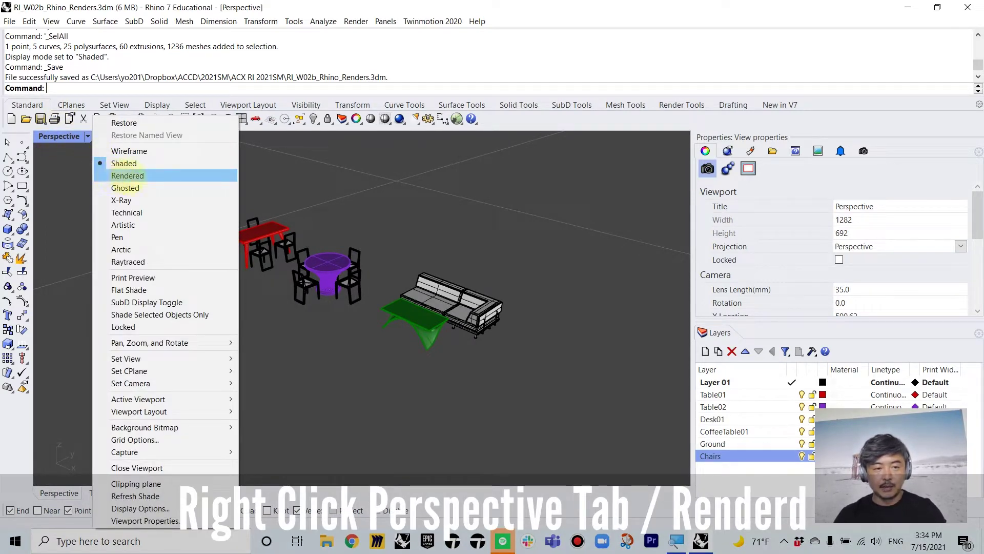
{"action": "left_click", "coordinate": [128, 176]}
{"action": "scroll", "coordinate": [328, 246], "scroll_direction": "up", "scroll_amount": 3}
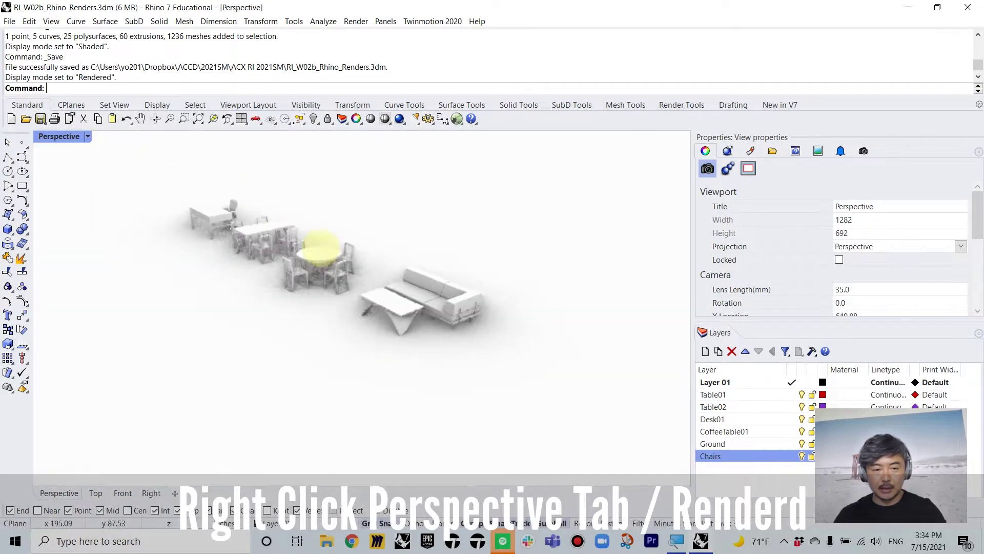
{"action": "mouse_move", "coordinate": [318, 247]}
{"action": "right_mouse_down"}
{"action": "mouse_move", "coordinate": [410, 257]}
{"action": "mouse_move", "coordinate": [324, 288]}
{"action": "mouse_move", "coordinate": [341, 318]}
{"action": "mouse_move", "coordinate": [454, 308]}
{"action": "mouse_move", "coordinate": [379, 319]}
{"action": "mouse_move", "coordinate": [451, 325]}
{"action": "mouse_move", "coordinate": [402, 303]}
{"action": "mouse_move", "coordinate": [346, 314]}
{"action": "mouse_move", "coordinate": [274, 297]}
{"action": "mouse_move", "coordinate": [263, 282]}
{"action": "mouse_move", "coordinate": [296, 311]}
{"action": "mouse_move", "coordinate": [257, 307]}
{"action": "mouse_move", "coordinate": [292, 330]}
{"action": "mouse_move", "coordinate": [387, 345]}
{"action": "mouse_move", "coordinate": [347, 282]}
{"action": "mouse_move", "coordinate": [366, 346]}
{"action": "mouse_move", "coordinate": [373, 341]}
{"action": "mouse_move", "coordinate": [330, 332]}
{"action": "mouse_move", "coordinate": [348, 332]}
{"action": "right_mouse_up"}
{"action": "scroll", "coordinate": [366, 346], "scroll_direction": "up", "scroll_amount": 4}
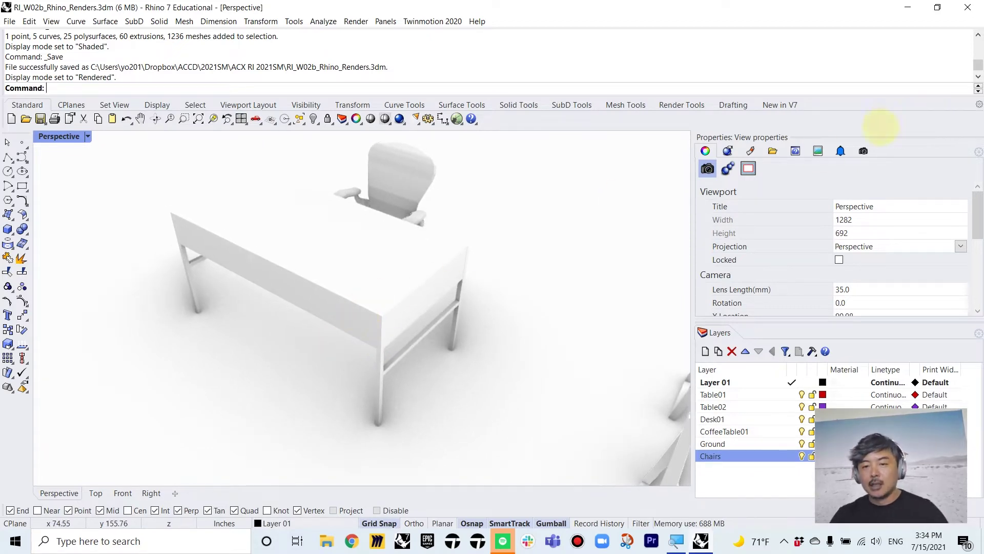
Try grouping Layers with the Properties tabs, and restore it as a separate area below them
{"action": "left_click_drag", "start_coordinate": [718, 332], "coordinate": [712, 162]}
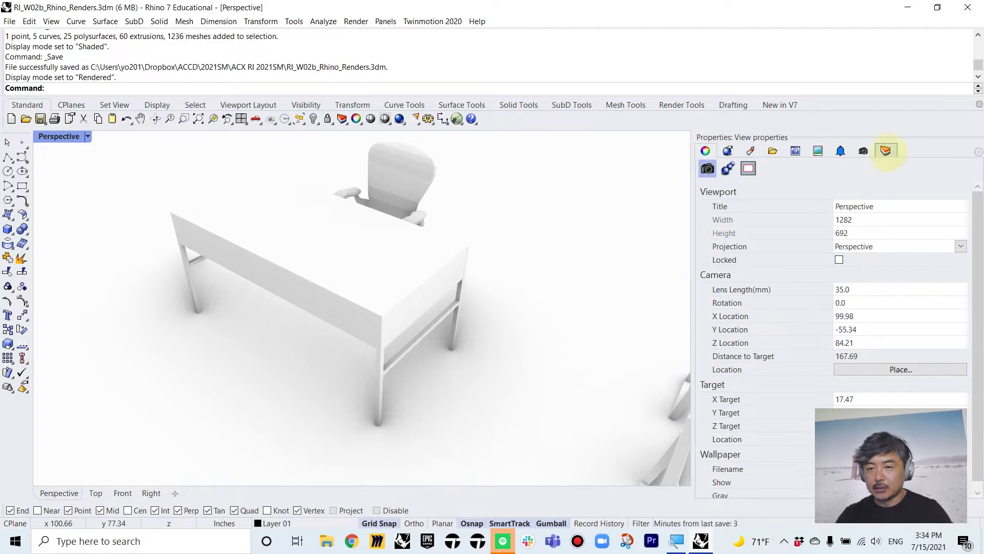
{"action": "left_click", "coordinate": [886, 150]}
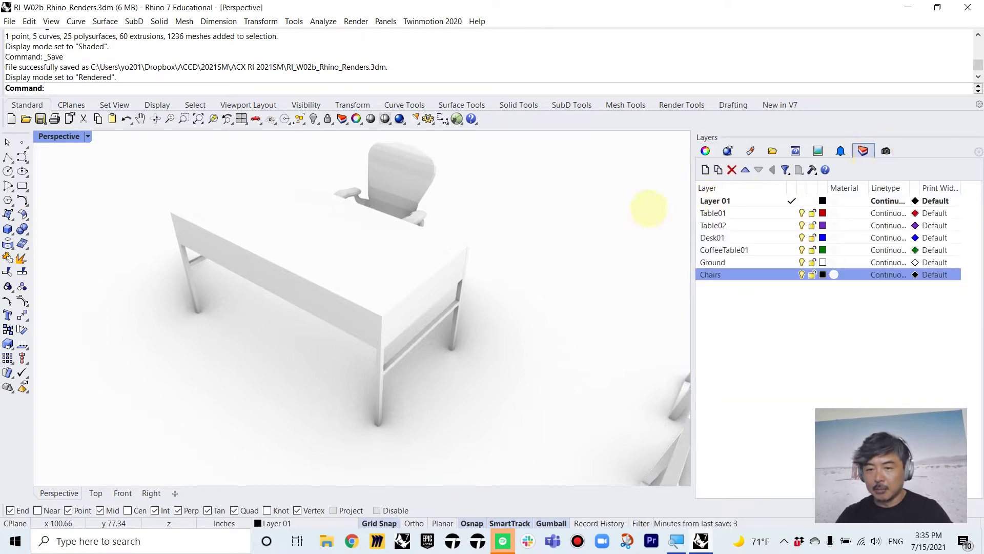
{"action": "left_click_drag", "start_coordinate": [863, 150], "coordinate": [738, 490]}
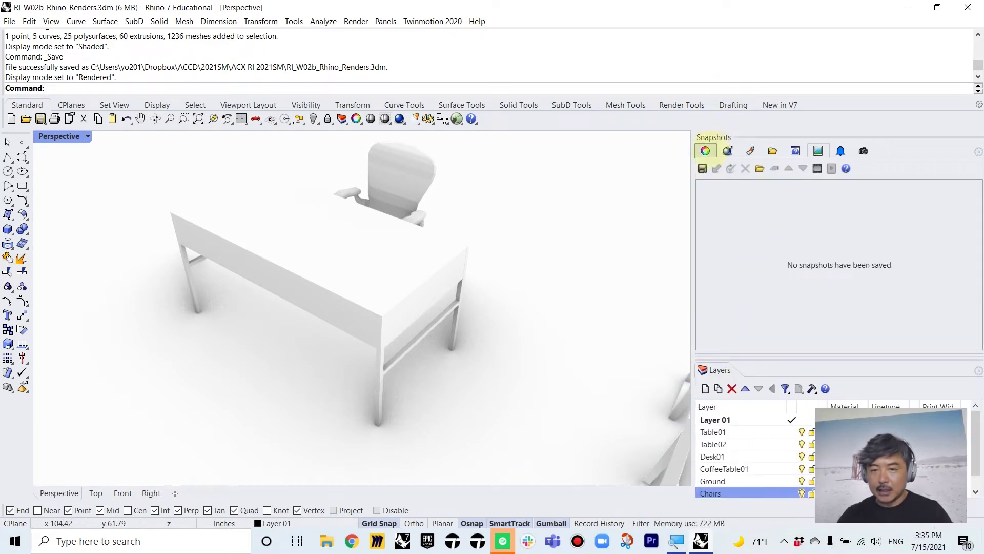
{"action": "left_click", "coordinate": [705, 151]}
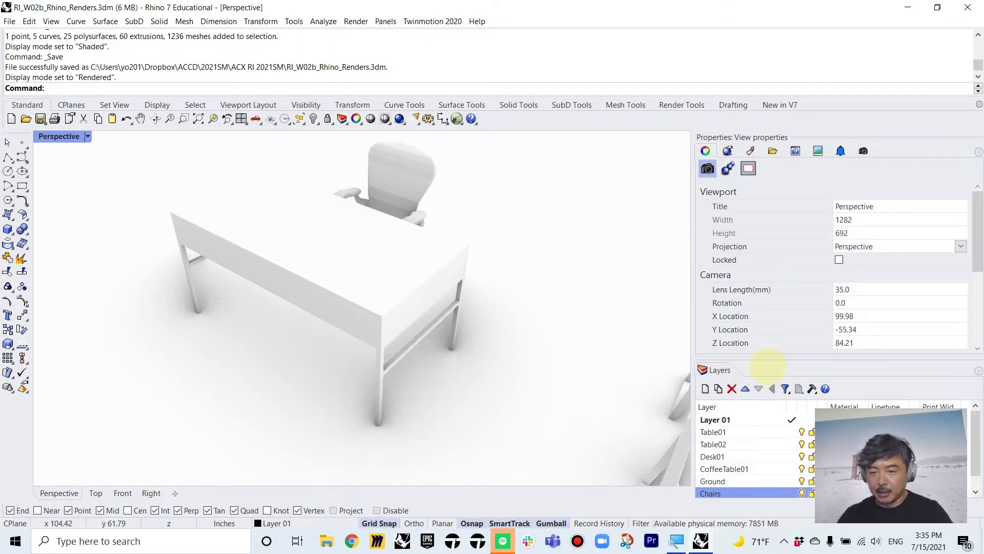
{"action": "left_click_drag", "start_coordinate": [769, 357], "coordinate": [778, 318]}
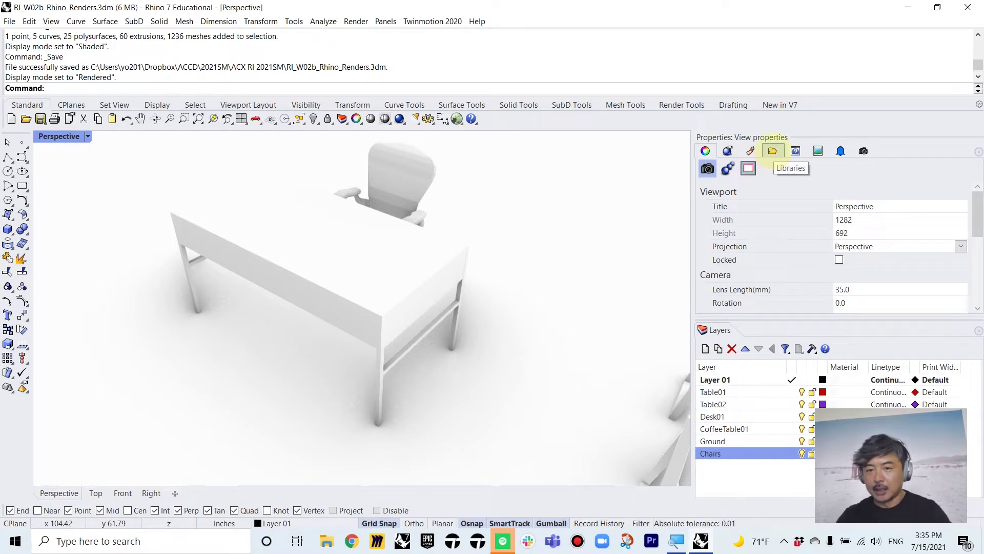
Apply Sea Green Opaque Plastic from the Plastic folder of the Render Content library to the desk's top body
{"action": "left_click", "coordinate": [773, 150]}
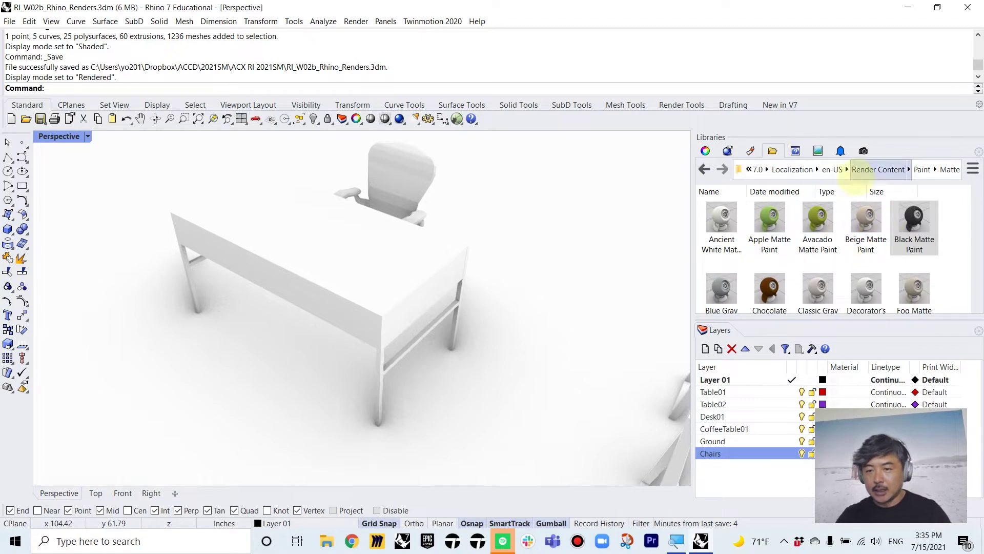
{"action": "left_click", "coordinate": [872, 170]}
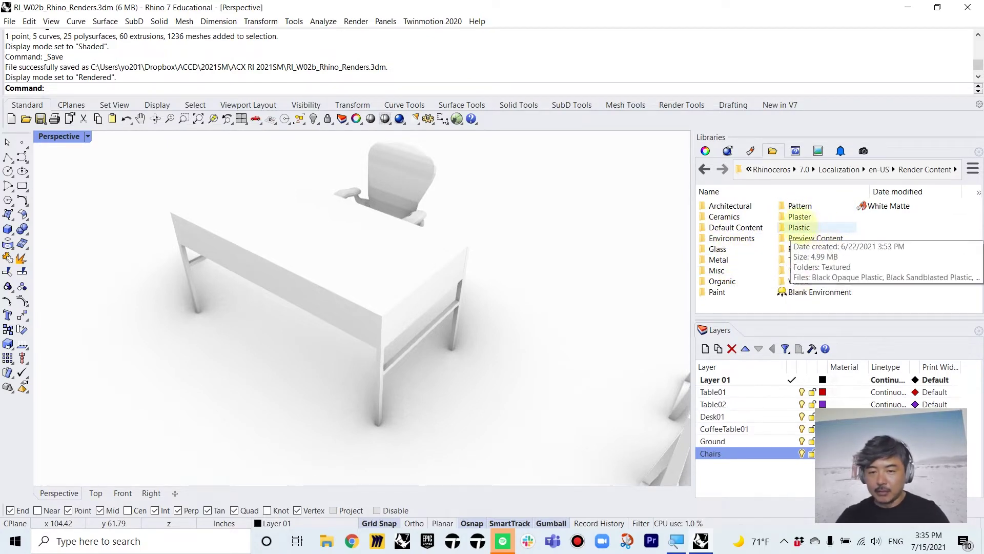
{"action": "double_click", "coordinate": [800, 227]}
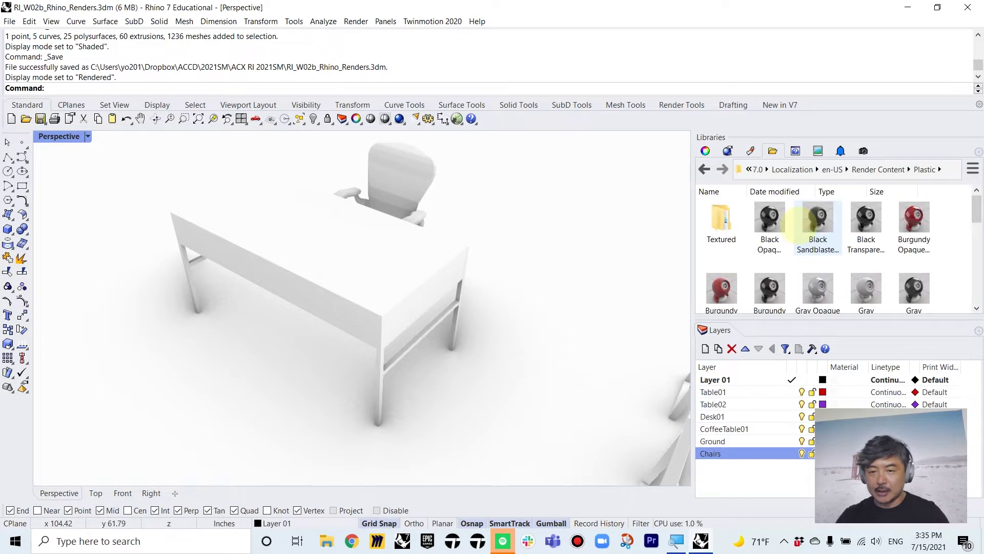
{"action": "scroll", "coordinate": [943, 237], "scroll_direction": "down", "scroll_amount": 10}
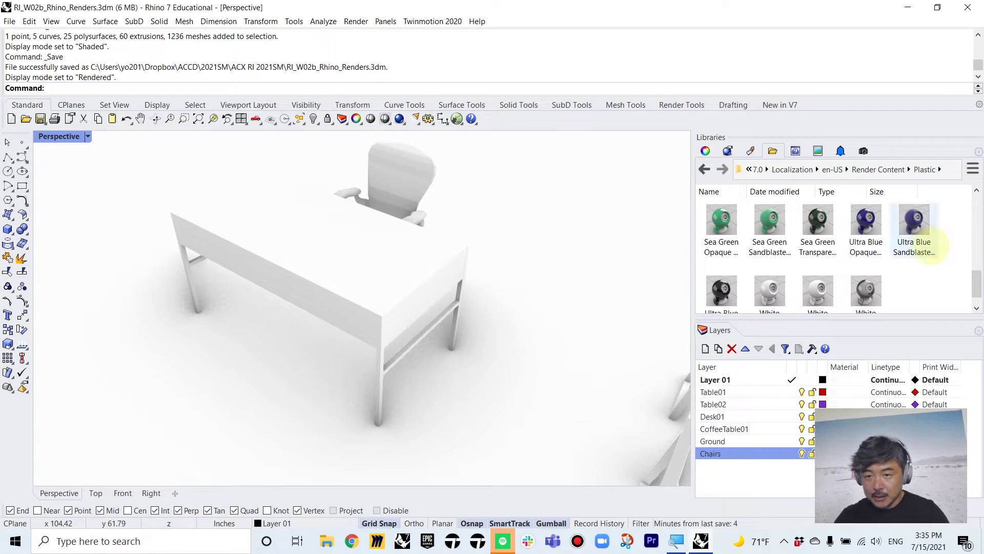
{"action": "left_click", "coordinate": [740, 225]}
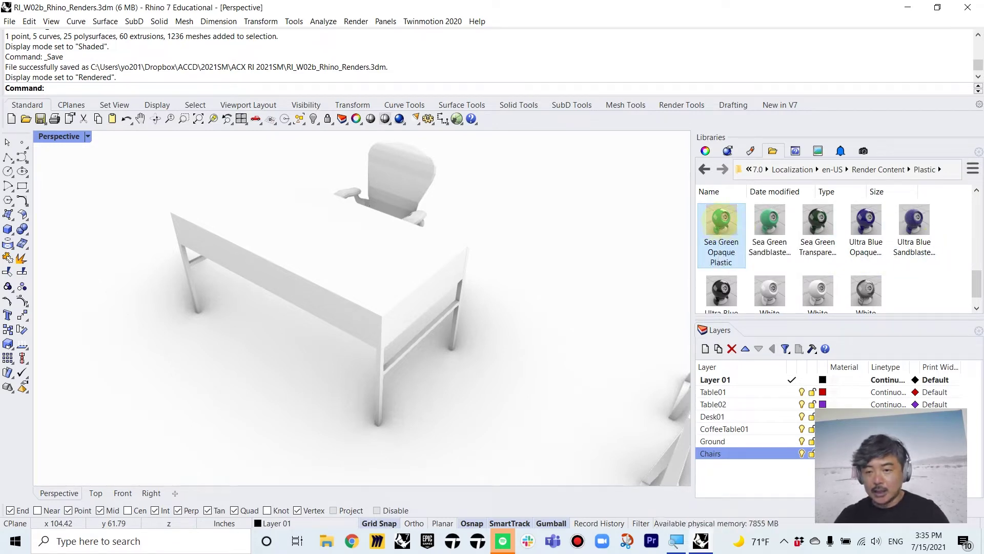
{"action": "left_click_drag", "start_coordinate": [722, 220], "coordinate": [442, 263]}
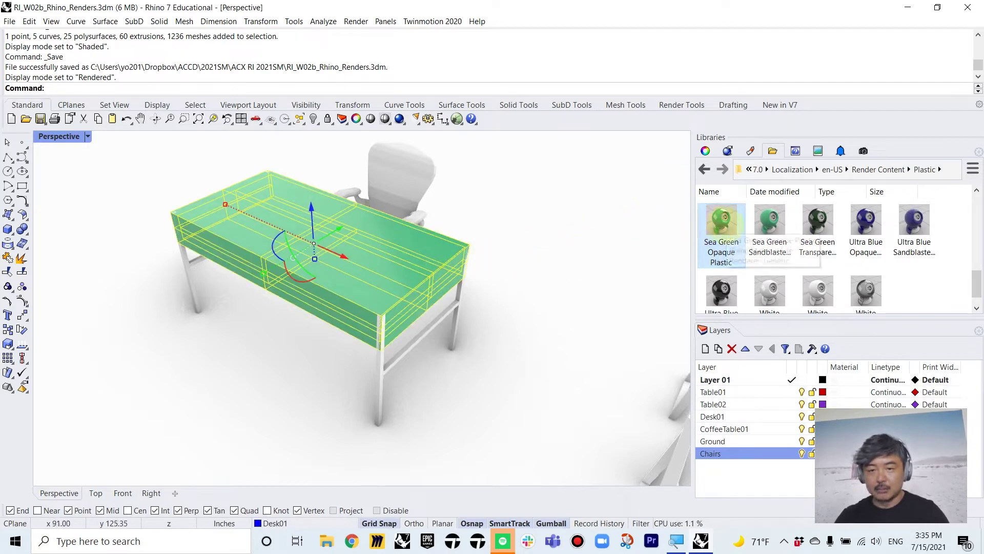
{"action": "left_click", "coordinate": [494, 260]}
Apply Sea Green Opaque Plastic to the two desk legs at the end facing the dining table
{"action": "left_click", "coordinate": [464, 264]}
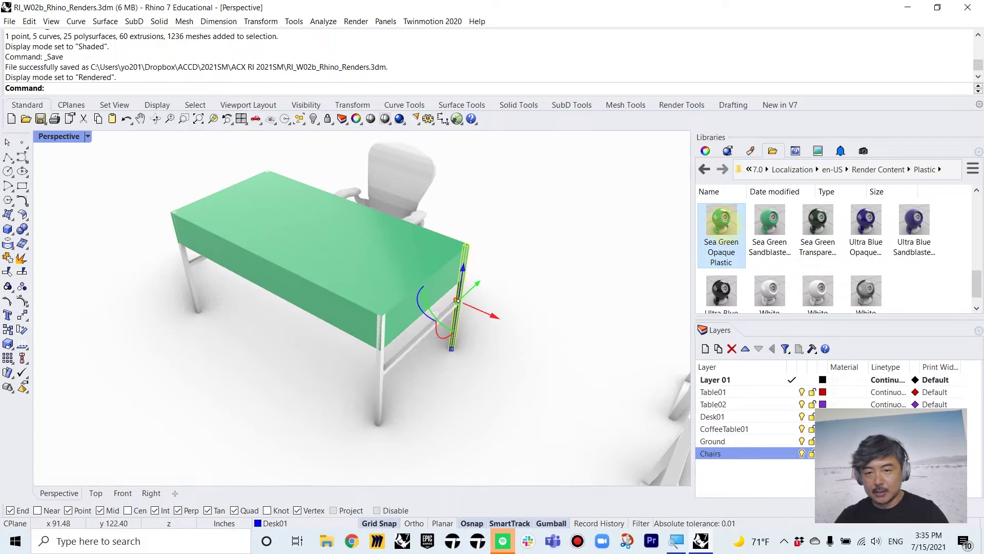
{"action": "left_click", "coordinate": [380, 336]}
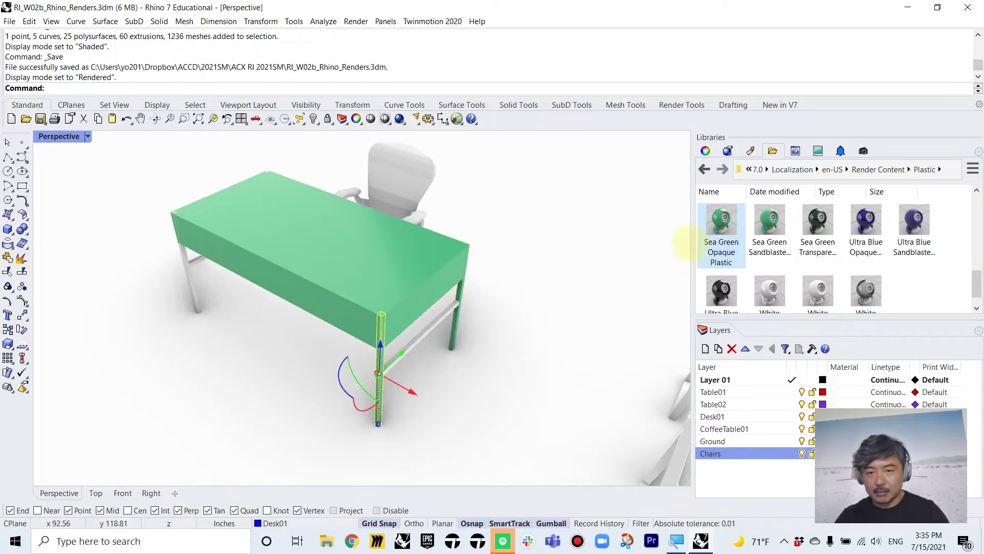
{"action": "left_click", "coordinate": [507, 323]}
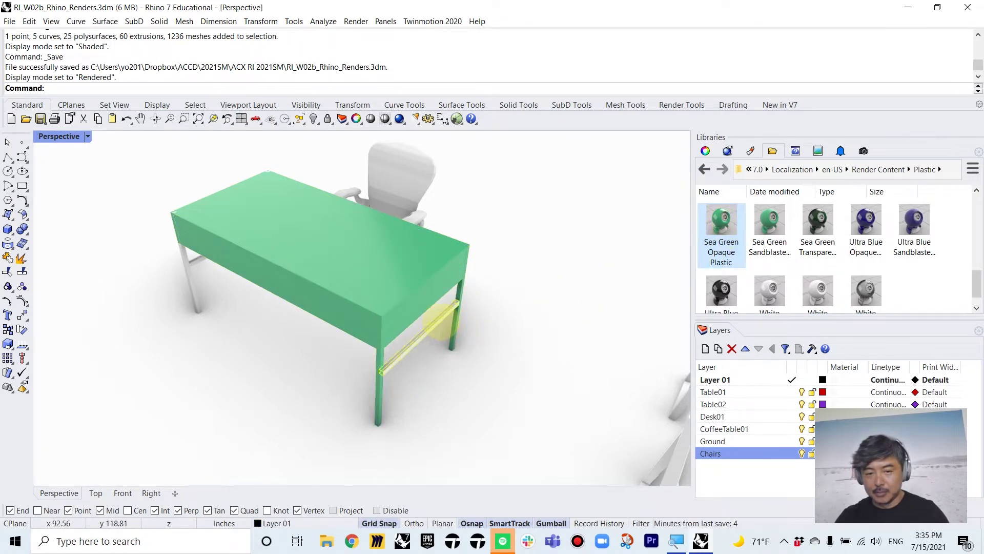
Apply Sea Green Opaque Plastic to the crossbar between the two green legs, accepting a duplicate of the material
{"action": "left_click_drag", "start_coordinate": [440, 321], "coordinate": [442, 320]}
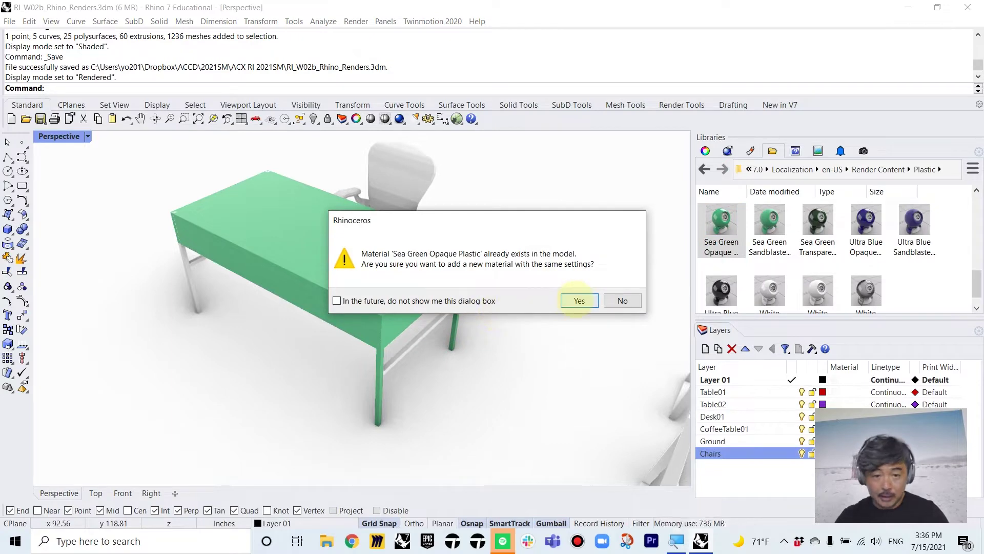
{"action": "left_click", "coordinate": [575, 300]}
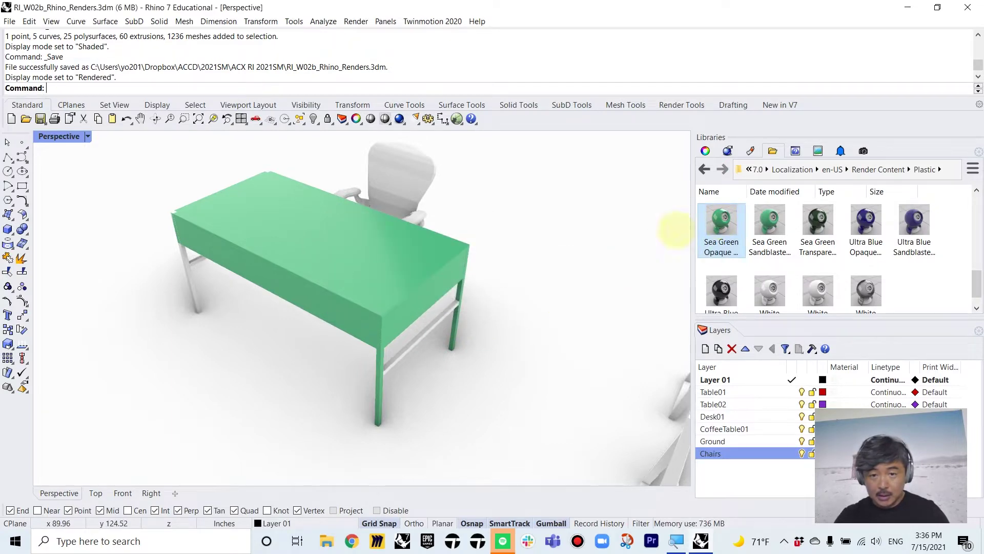
{"action": "left_click", "coordinate": [381, 327]}
{"action": "left_click", "coordinate": [404, 336]}
{"action": "left_click", "coordinate": [408, 340]}
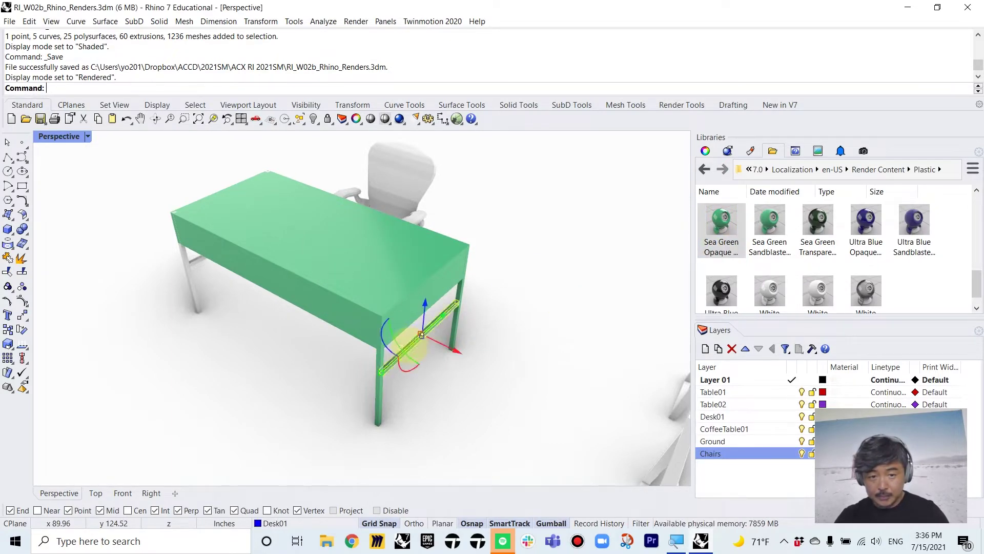
{"action": "right_click_drag", "start_coordinate": [408, 340], "coordinate": [466, 368]}
{"action": "left_click", "coordinate": [584, 268]}
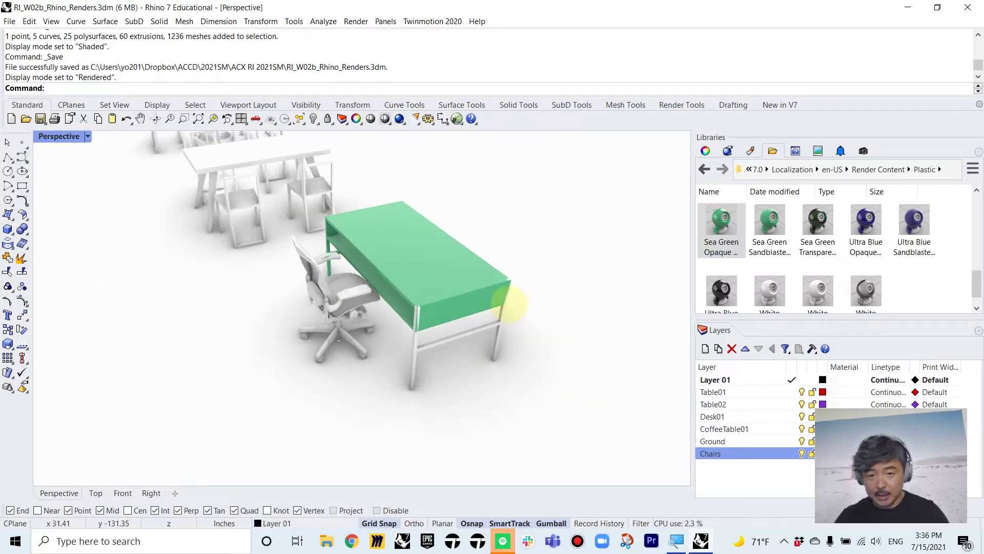
Apply Sea Green Opaque Plastic to the two legs and the crossbar at the uncoloured end of the desk
{"action": "left_click", "coordinate": [502, 309]}
{"action": "left_click_drag", "start_coordinate": [717, 226], "coordinate": [494, 323]}
{"action": "left_click", "coordinate": [482, 331]}
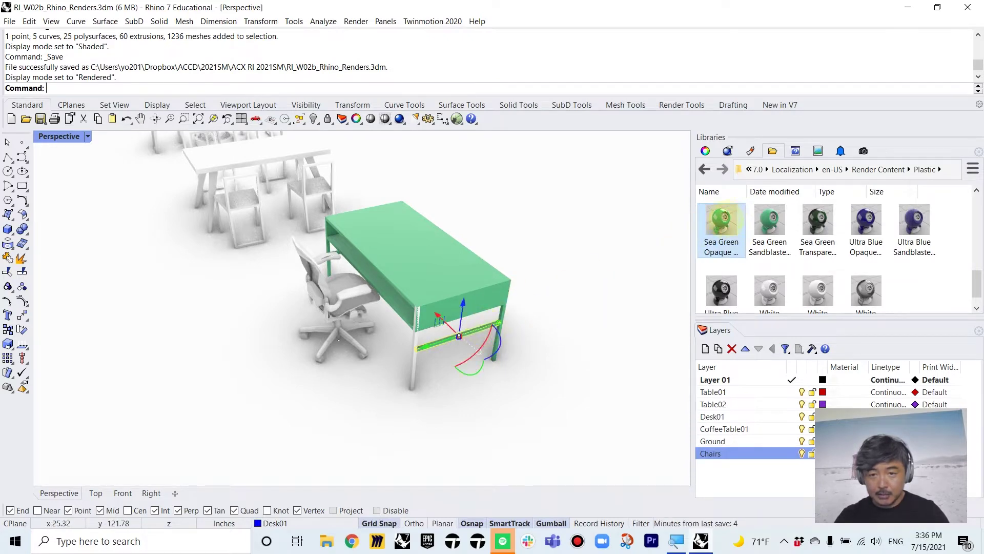
{"action": "left_click_drag", "start_coordinate": [722, 220], "coordinate": [439, 348]}
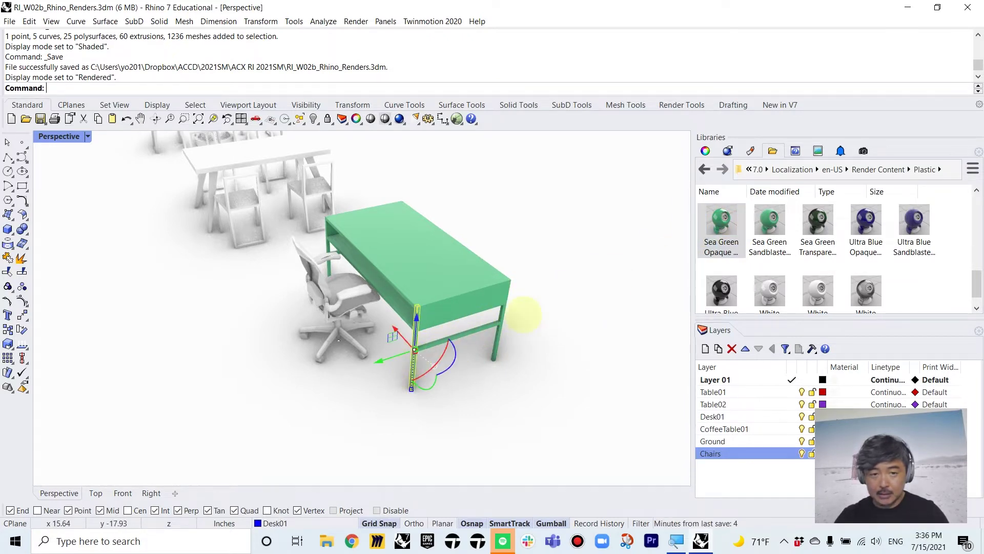
{"action": "left_click", "coordinate": [588, 294]}
{"action": "right_click_drag", "start_coordinate": [564, 330], "coordinate": [586, 286]}
{"action": "scroll", "coordinate": [395, 274], "scroll_direction": "up", "scroll_amount": 4}
Change the color of the original Sea Green Opaque Plastic material to dark grey-brown (H 43, S 19, V 34)
{"action": "left_click", "coordinate": [750, 150]}
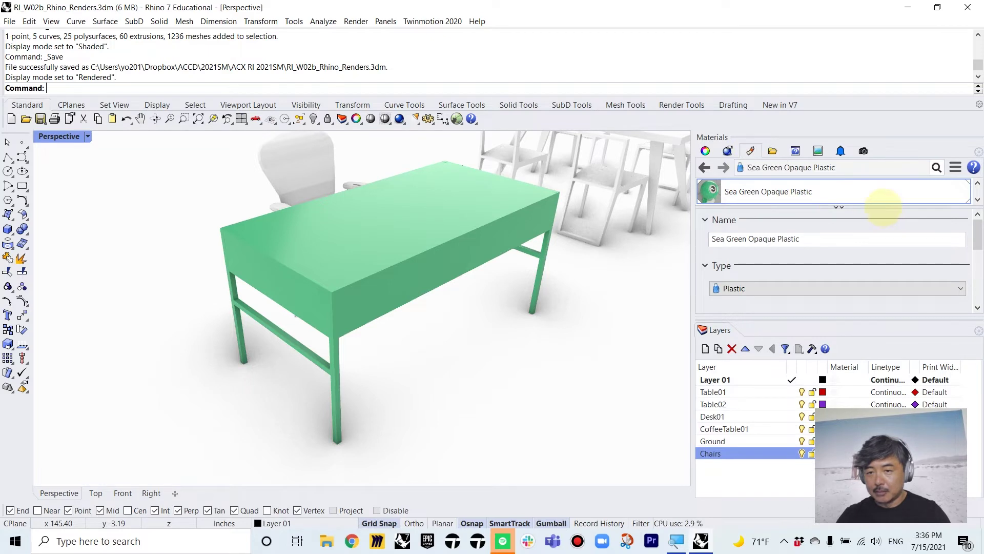
{"action": "left_click_drag", "start_coordinate": [885, 208], "coordinate": [883, 230]}
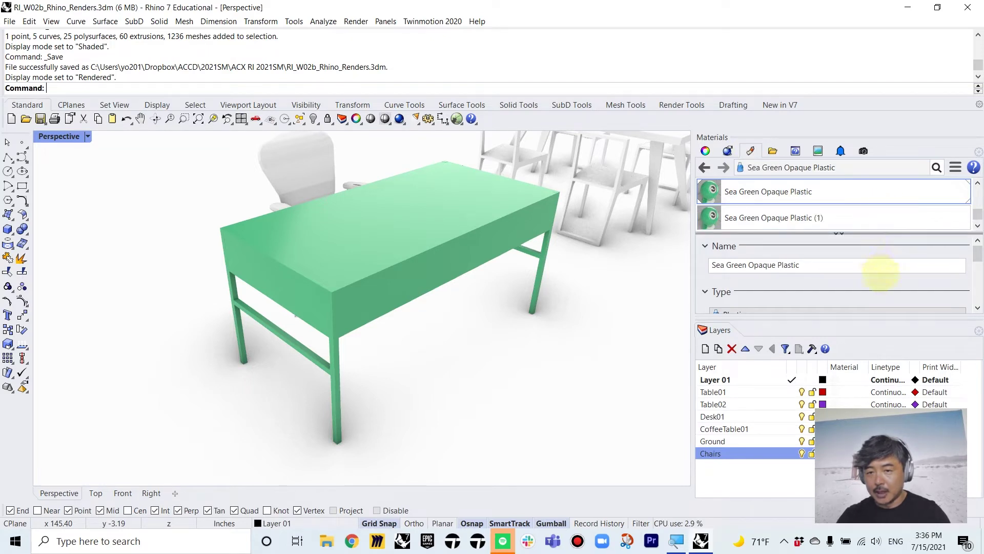
{"action": "scroll", "coordinate": [870, 223], "scroll_direction": "down", "scroll_amount": 1}
{"action": "scroll", "coordinate": [870, 222], "scroll_direction": "up", "scroll_amount": 3}
{"action": "scroll", "coordinate": [871, 221], "scroll_direction": "down", "scroll_amount": 2}
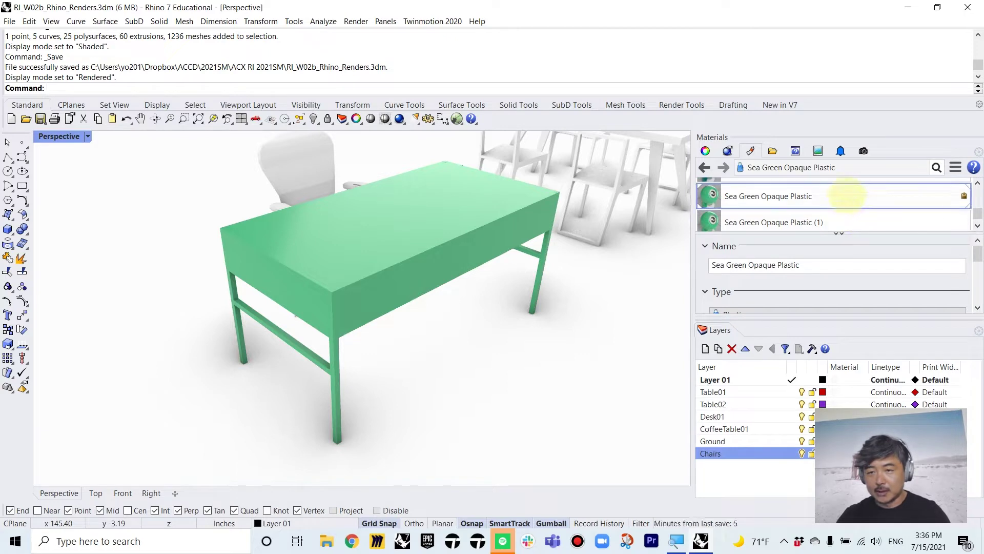
{"action": "left_click", "coordinate": [835, 196]}
{"action": "scroll", "coordinate": [944, 279], "scroll_direction": "down", "scroll_amount": 5}
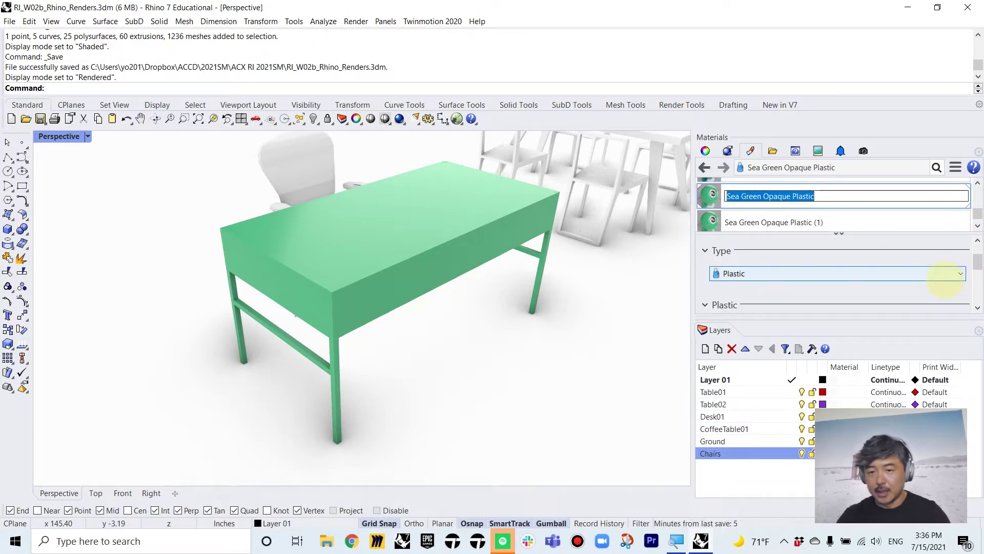
{"action": "left_click", "coordinate": [880, 285]}
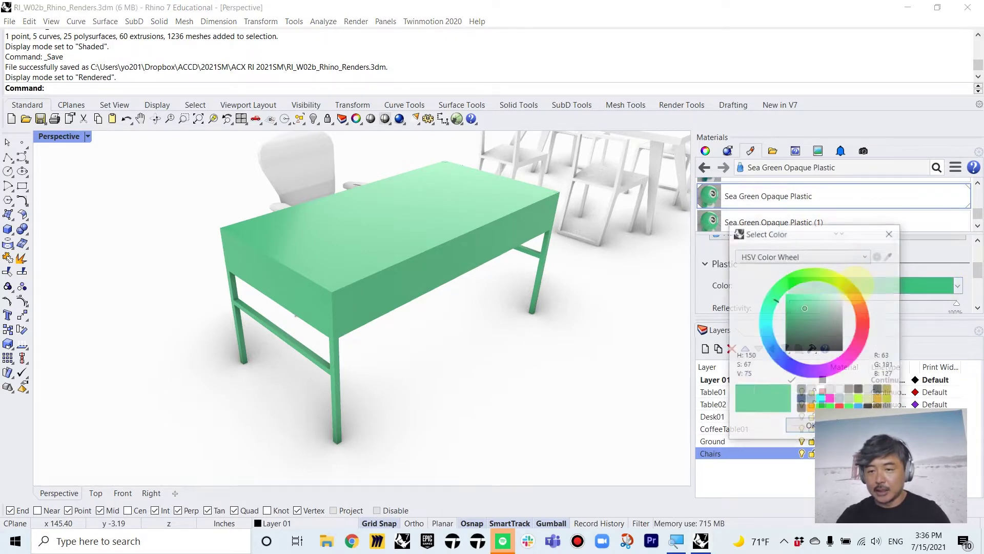
{"action": "left_click", "coordinate": [848, 293]}
{"action": "mouse_move", "coordinate": [806, 310]}
{"action": "left_mouse_down"}
{"action": "mouse_move", "coordinate": [827, 321]}
{"action": "mouse_move", "coordinate": [800, 328]}
{"action": "mouse_move", "coordinate": [825, 314]}
{"action": "mouse_move", "coordinate": [832, 331]}
{"action": "left_mouse_up"}
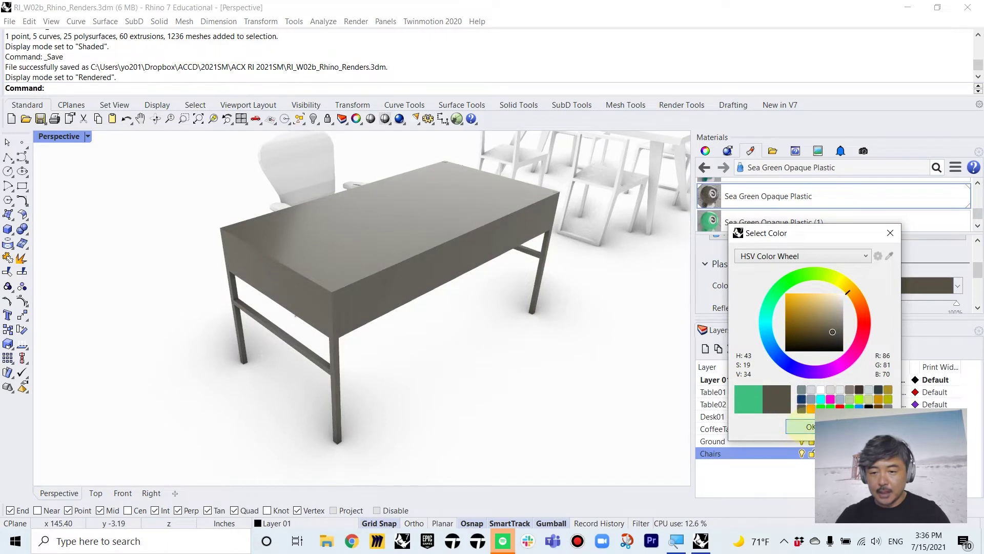
{"action": "left_click", "coordinate": [804, 427]}
Enlarge the material settings area to review the plastic's reflectivity, transparency and clarity options, and bring the rectangular dining table into view
{"action": "left_click_drag", "start_coordinate": [825, 317], "coordinate": [820, 360]}
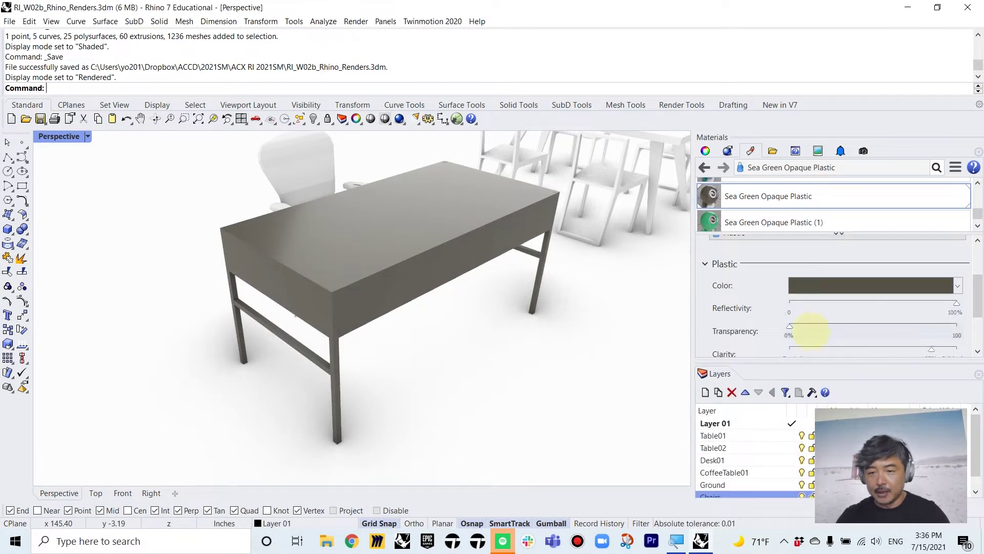
{"action": "scroll", "coordinate": [830, 328], "scroll_direction": "down", "scroll_amount": 3}
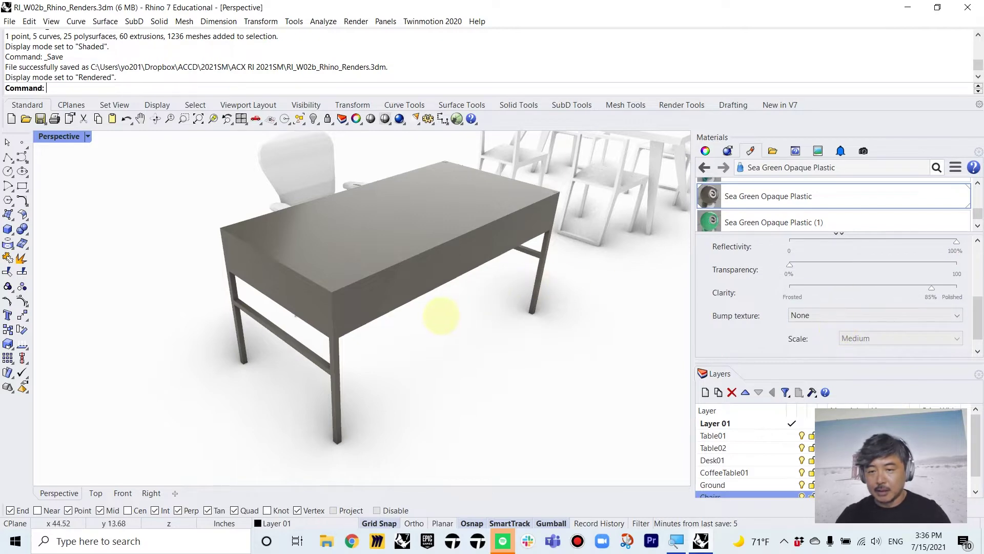
{"action": "right_click_drag", "start_coordinate": [441, 315], "coordinate": [347, 272]}
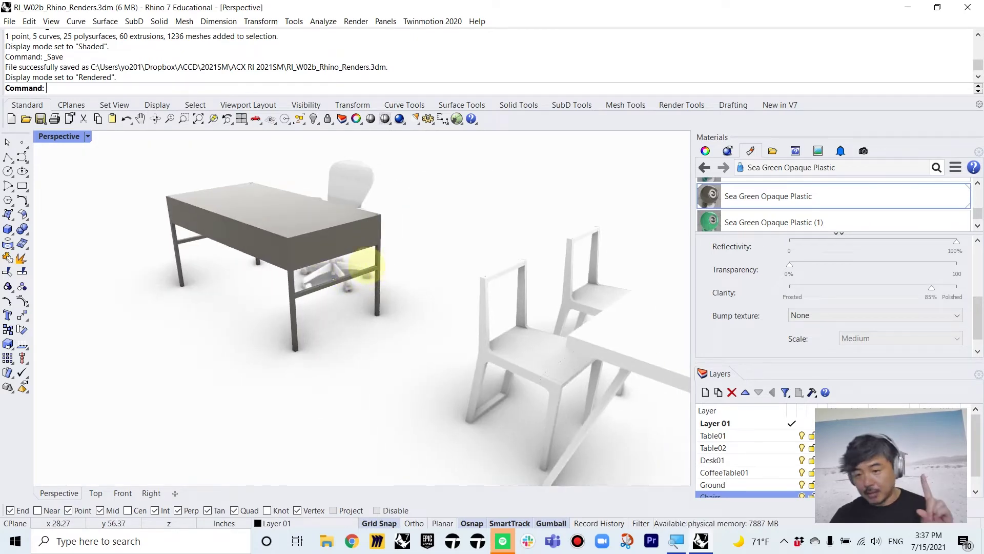
{"action": "right_click_drag", "start_coordinate": [378, 268], "coordinate": [374, 320]}
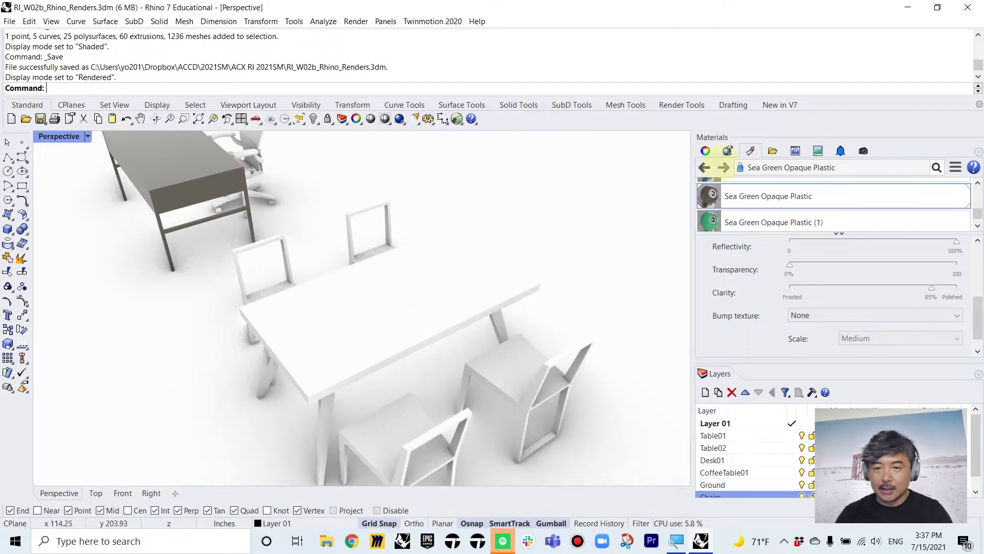
Apply the Oak material from the Wood/Oak library folder to the rectangular dining table's top
{"action": "left_click", "coordinate": [772, 150]}
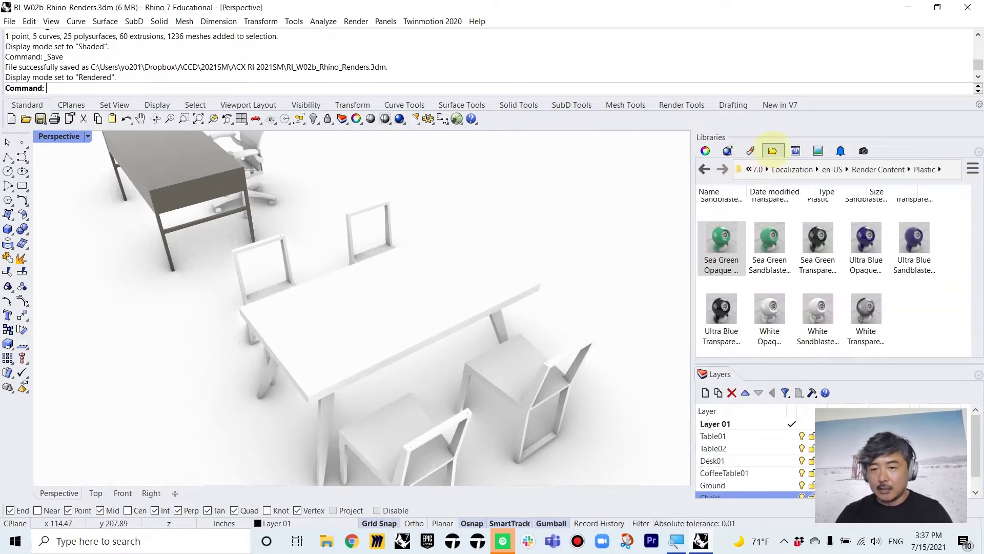
{"action": "left_click", "coordinate": [878, 169]}
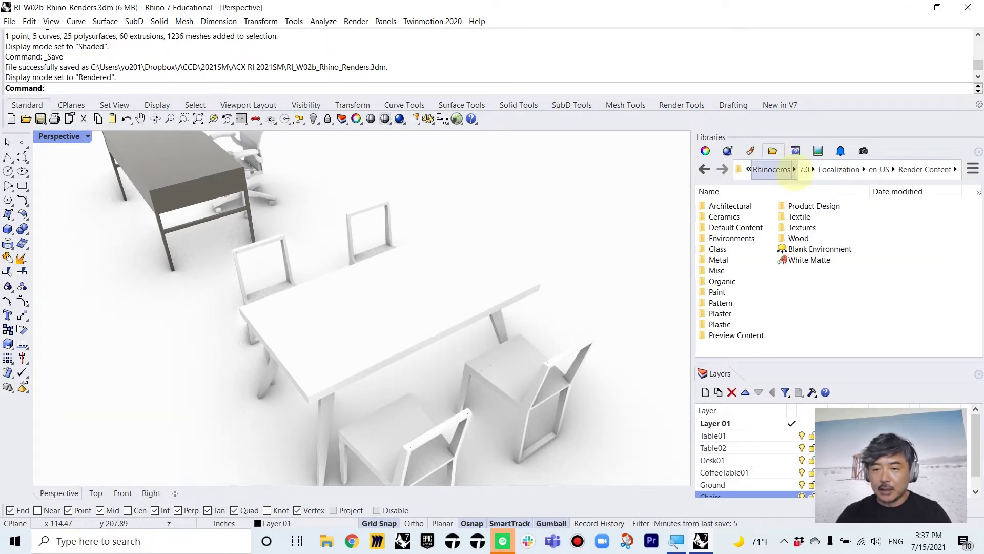
{"action": "double_click", "coordinate": [813, 238]}
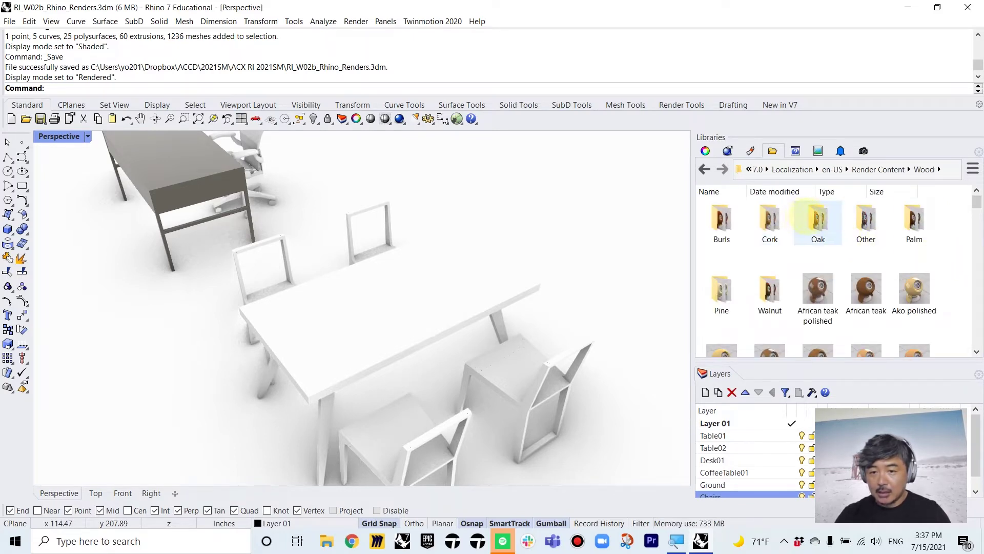
{"action": "double_click", "coordinate": [818, 218]}
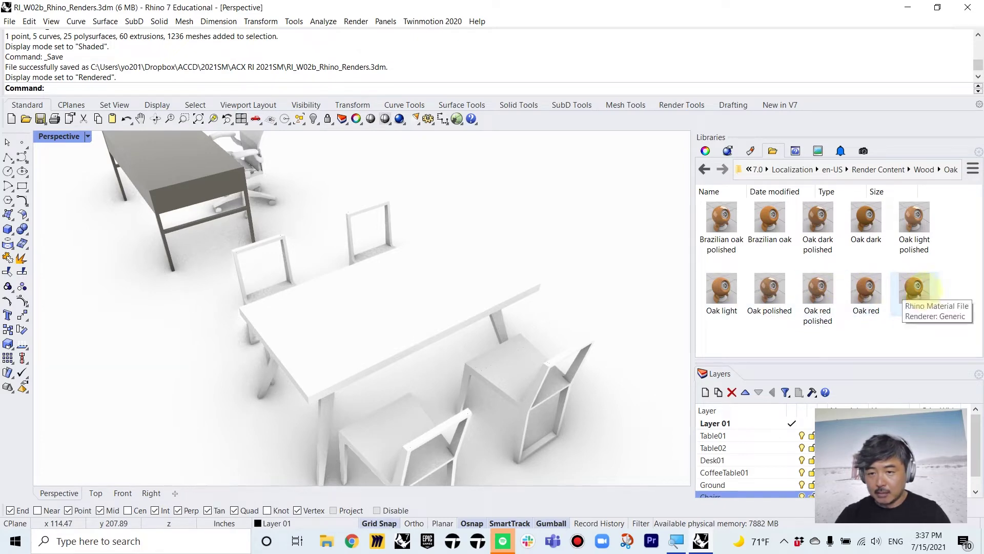
{"action": "left_click_drag", "start_coordinate": [914, 286], "coordinate": [382, 315]}
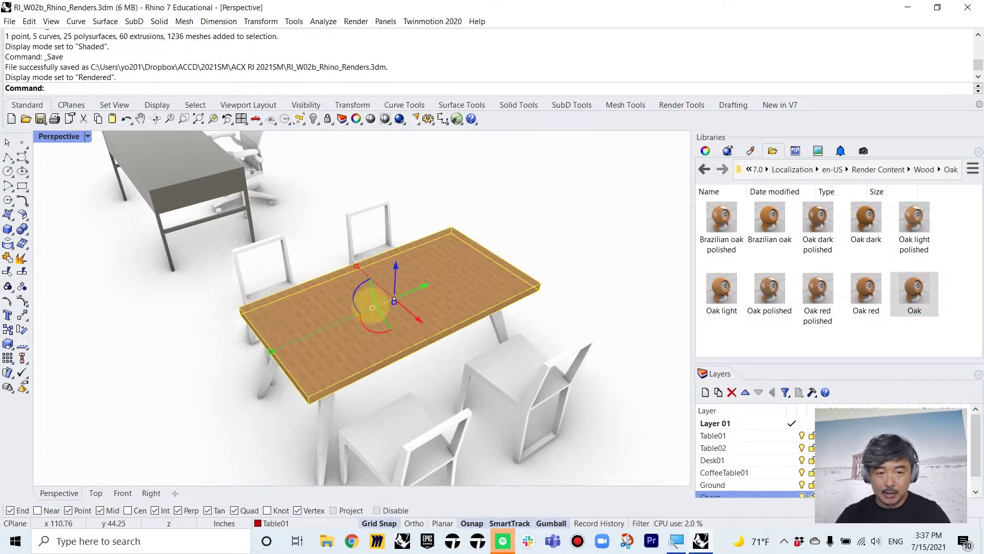
{"action": "scroll", "coordinate": [333, 342], "scroll_direction": "up", "scroll_amount": 10}
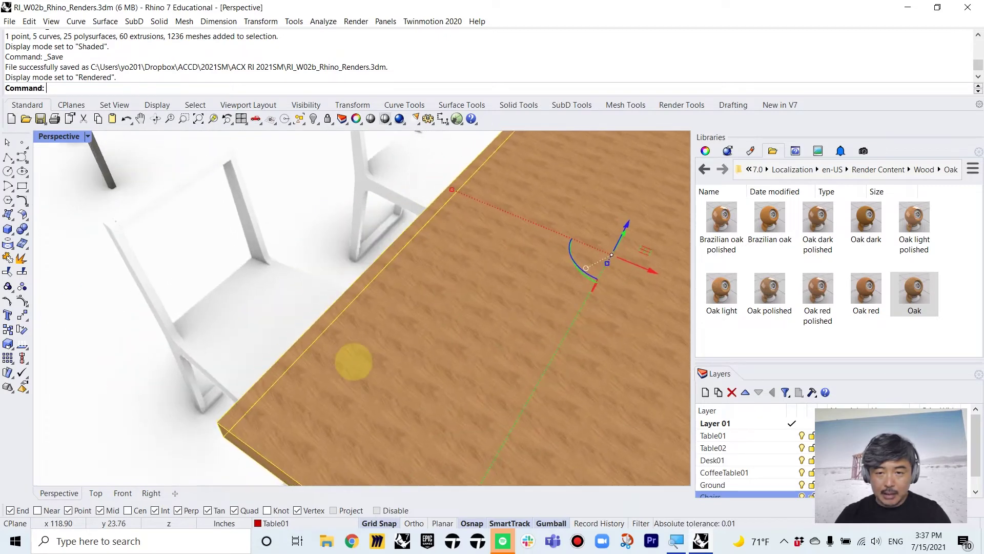
{"action": "scroll", "coordinate": [443, 345], "scroll_direction": "down", "scroll_amount": 5}
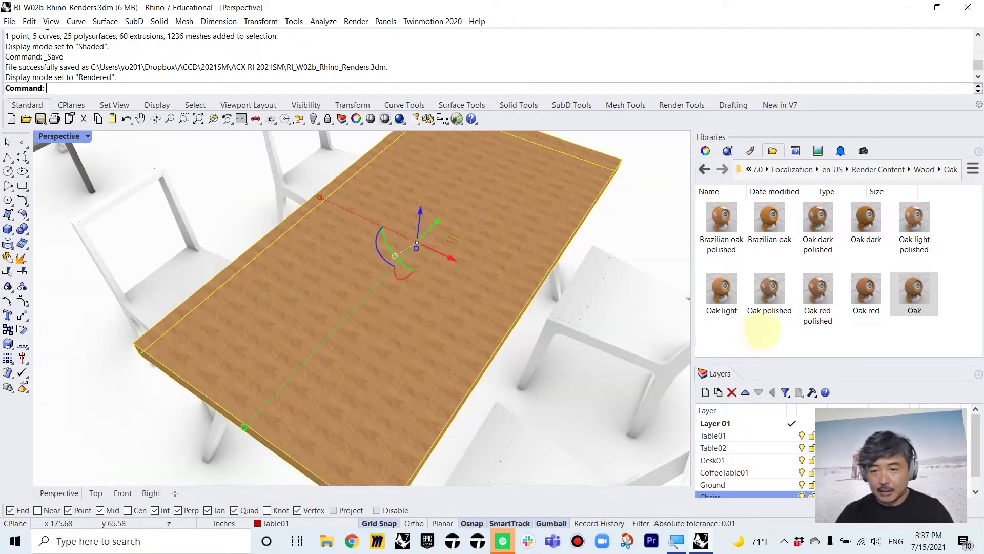
Try Oak red on the rectangular tabletop, and replace it with Oak dark polished
{"action": "left_click_drag", "start_coordinate": [867, 292], "coordinate": [496, 304]}
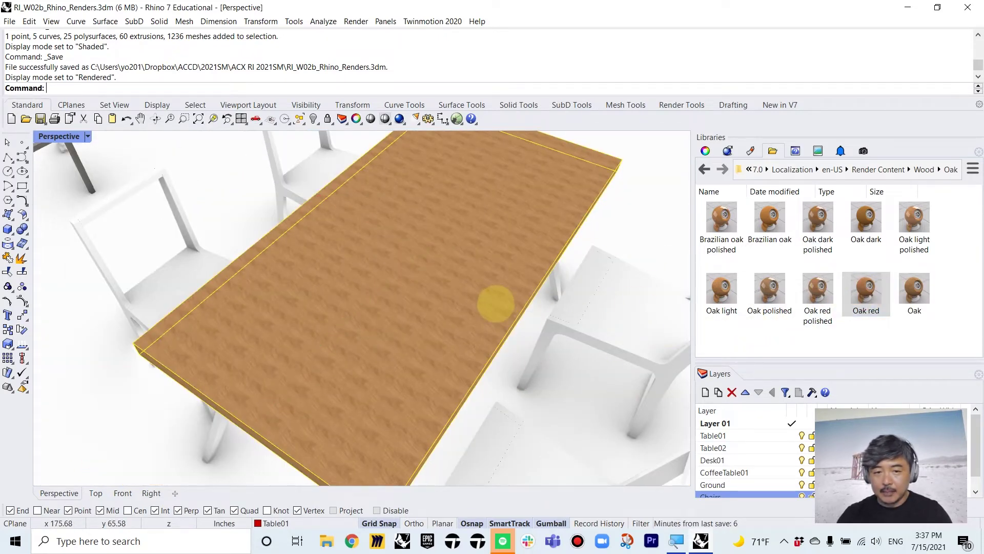
{"action": "left_click_drag", "start_coordinate": [817, 220], "coordinate": [505, 277]}
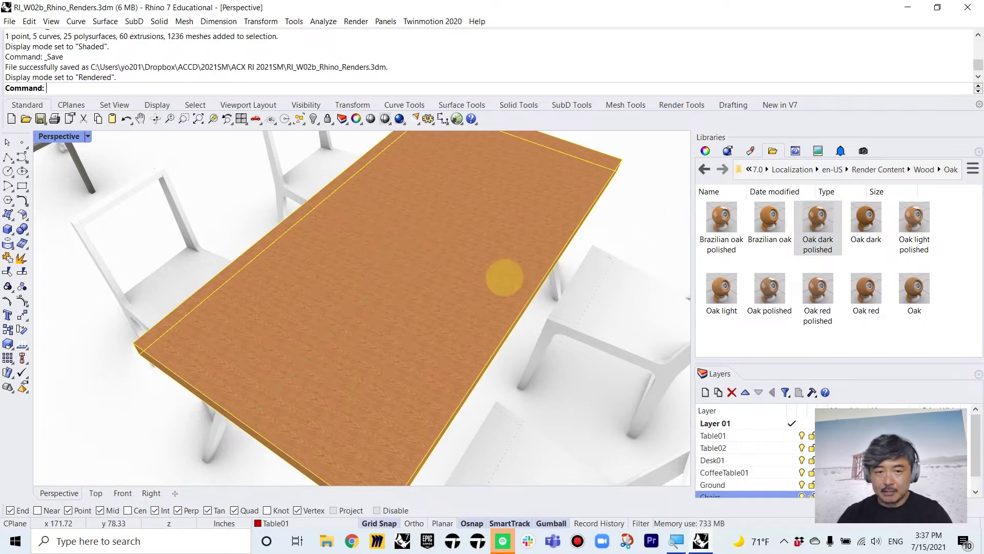
{"action": "scroll", "coordinate": [484, 326], "scroll_direction": "down", "scroll_amount": 3}
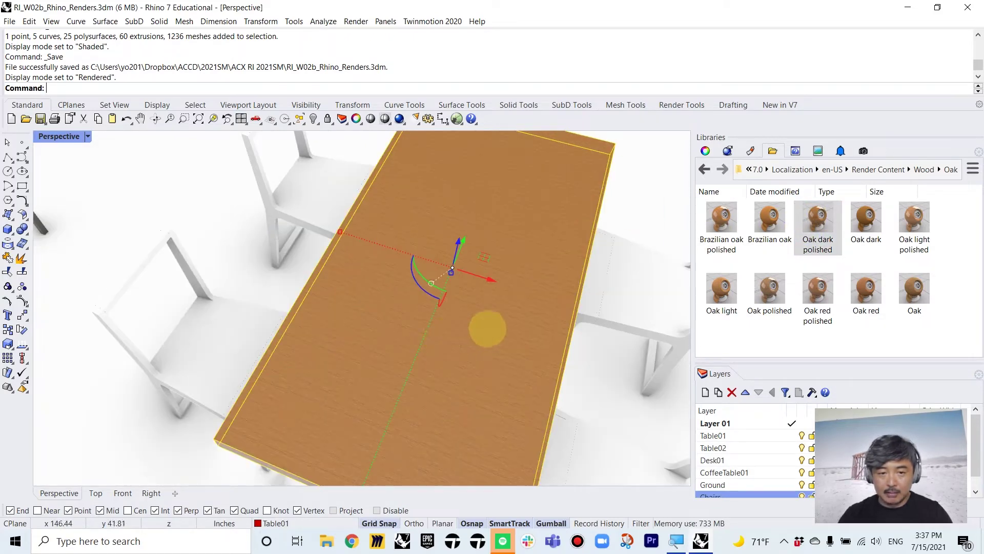
{"action": "scroll", "coordinate": [514, 325], "scroll_direction": "up", "scroll_amount": 5}
{"action": "scroll", "coordinate": [514, 325], "scroll_direction": "down", "scroll_amount": 6}
{"action": "right_click_drag", "start_coordinate": [510, 329], "coordinate": [476, 310]}
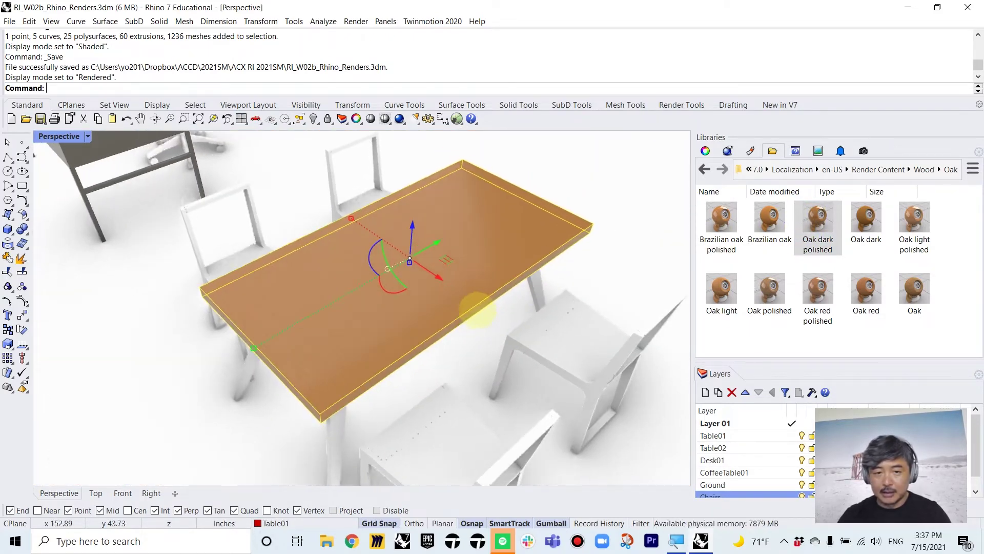
Apply Oak dark polished to the first two legs of the rectangular dining table
{"action": "right_click_drag", "start_coordinate": [538, 327], "coordinate": [512, 259]}
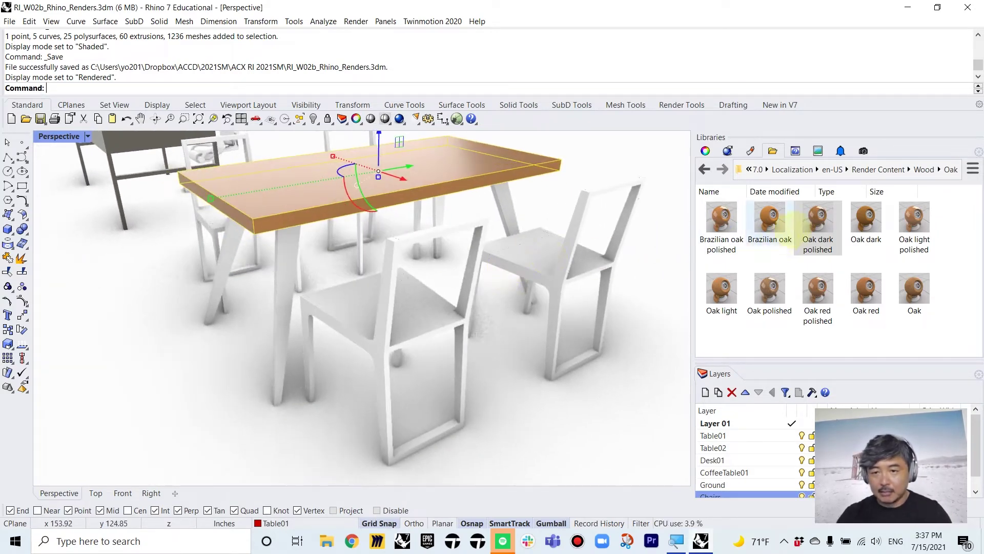
{"action": "left_click", "coordinate": [285, 308]}
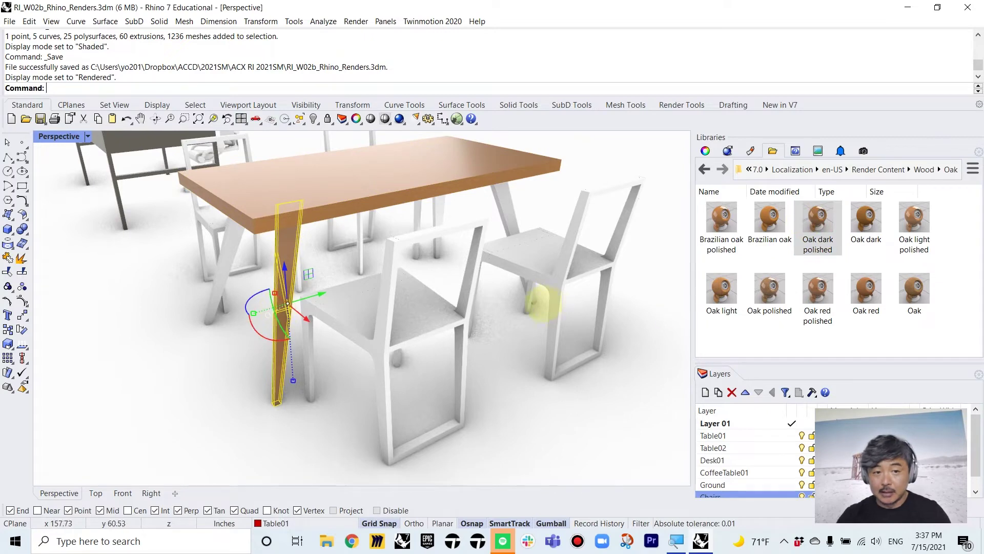
{"action": "right_click_drag", "start_coordinate": [533, 302], "coordinate": [665, 229]}
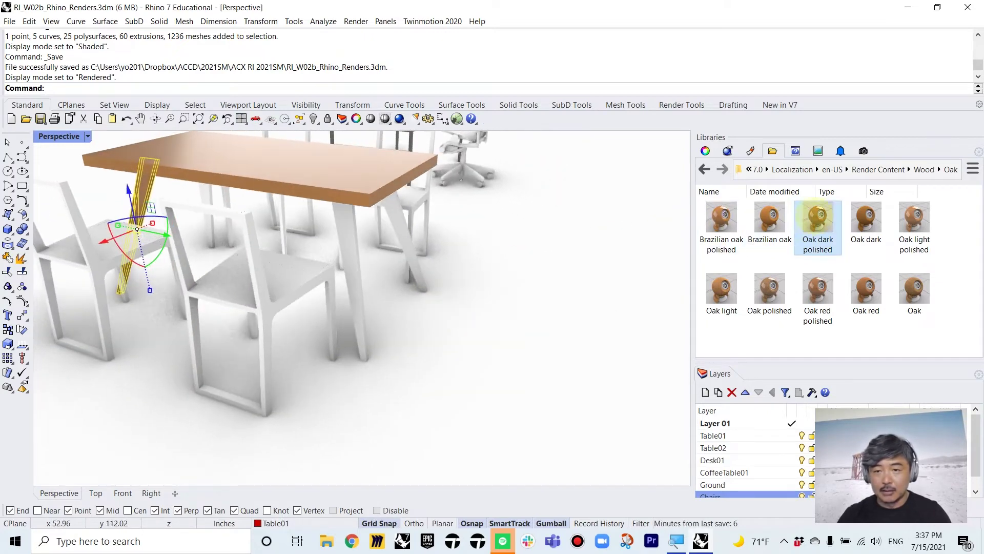
{"action": "left_click_drag", "start_coordinate": [817, 220], "coordinate": [393, 279]}
{"action": "left_click", "coordinate": [356, 281]}
{"action": "right_click_drag", "start_coordinate": [355, 281], "coordinate": [425, 339]}
{"action": "scroll", "coordinate": [345, 307], "scroll_direction": "up", "scroll_amount": 5}
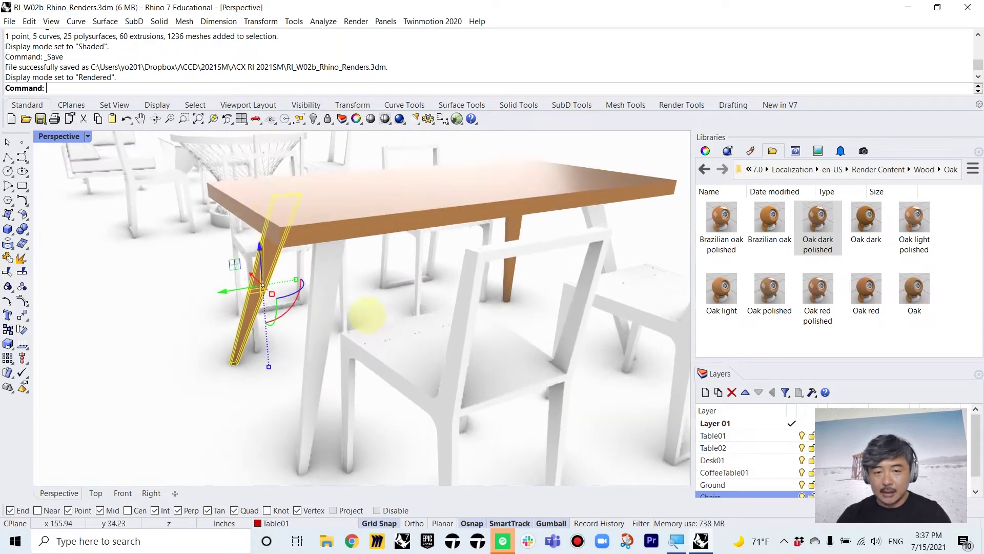
Apply Oak dark polished to the two remaining white legs of the rectangular table and clear the selection
{"action": "left_click_drag", "start_coordinate": [818, 225], "coordinate": [331, 321]}
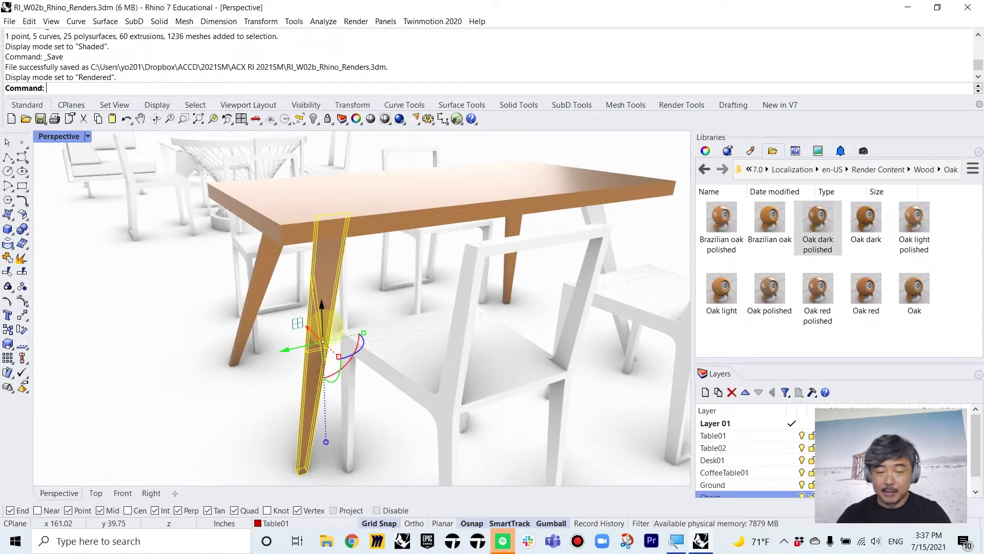
{"action": "right_click_drag", "start_coordinate": [559, 300], "coordinate": [472, 292]}
{"action": "right_click_drag", "start_coordinate": [526, 311], "coordinate": [365, 308], "text": "shift"}
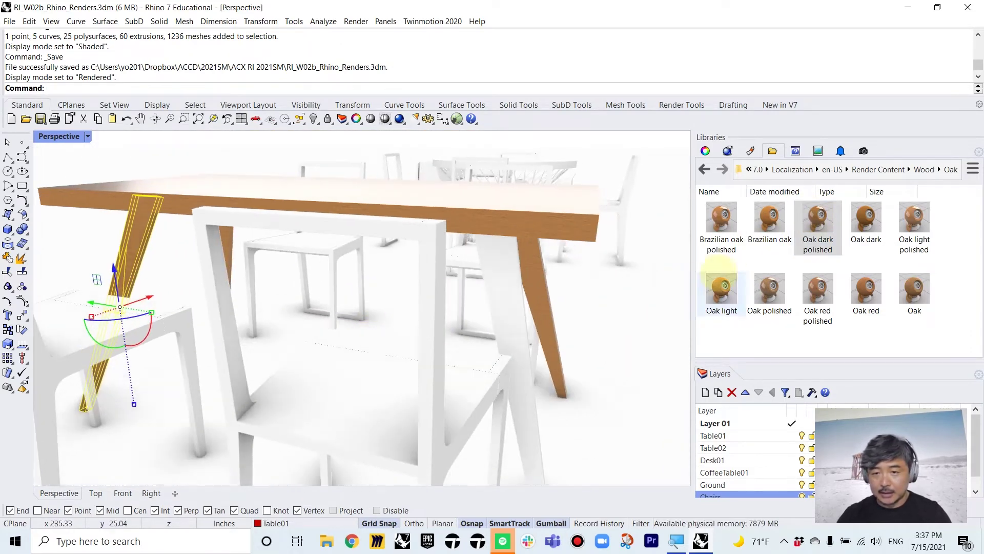
{"action": "left_click_drag", "start_coordinate": [820, 223], "coordinate": [511, 319]}
{"action": "scroll", "coordinate": [582, 289], "scroll_direction": "down", "scroll_amount": 4}
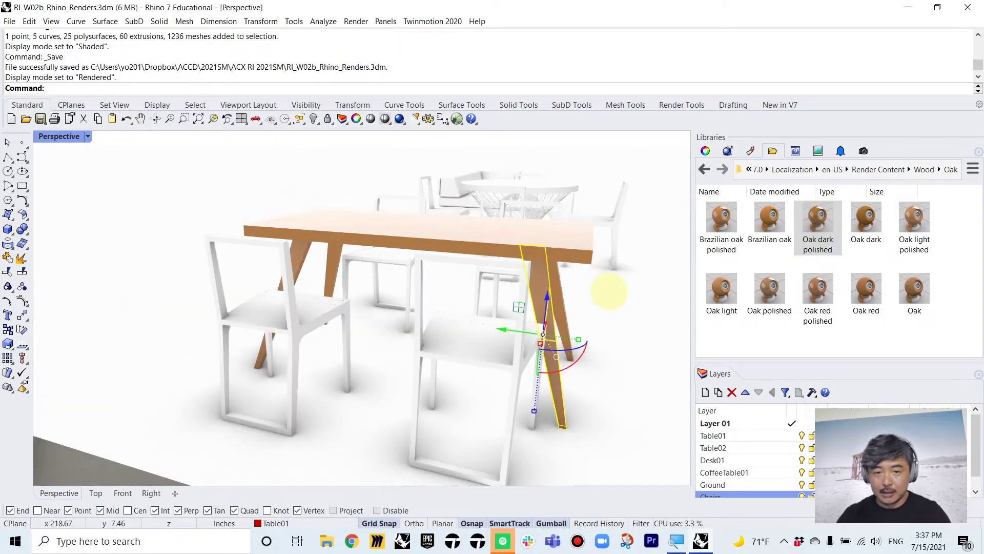
{"action": "right_click_drag", "start_coordinate": [608, 292], "coordinate": [518, 294]}
{"action": "scroll", "coordinate": [545, 340], "scroll_direction": "down", "scroll_amount": 9}
{"action": "left_click", "coordinate": [401, 244]}
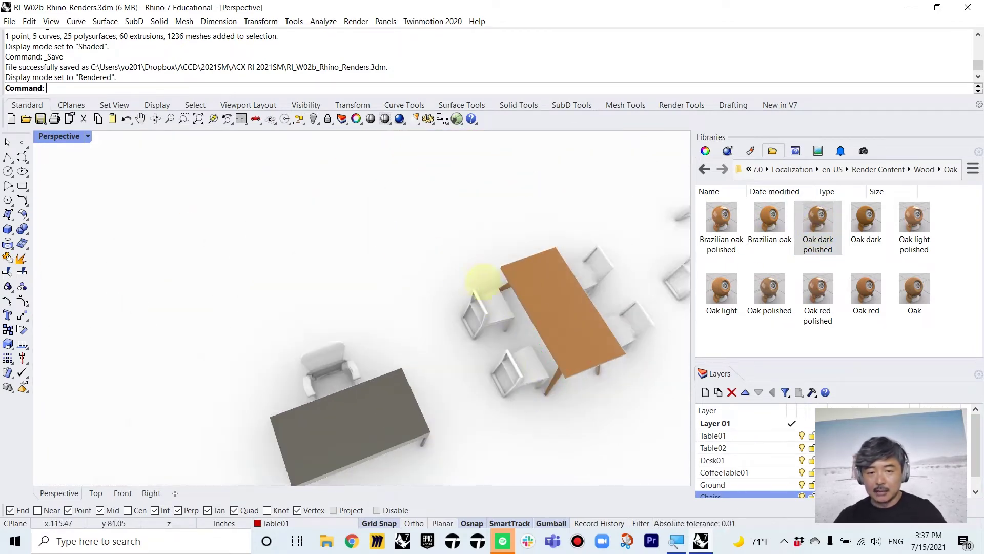
Apply Brown marble from the Architectural/Wall/Stone library folder to the round table's top
{"action": "right_click_drag", "start_coordinate": [579, 355], "coordinate": [508, 339], "text": "shift"}
{"action": "scroll", "coordinate": [487, 318], "scroll_direction": "up", "scroll_amount": 6}
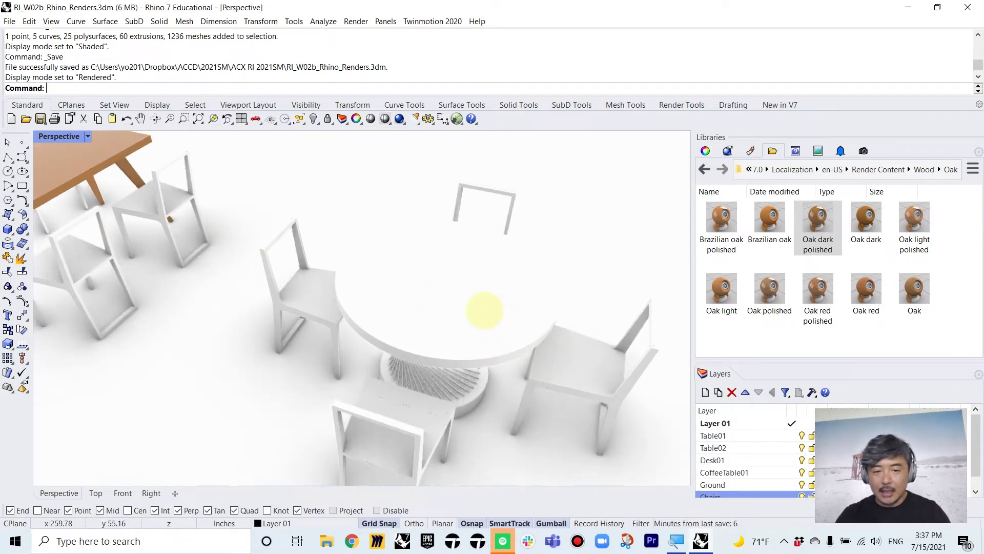
{"action": "left_click", "coordinate": [540, 289]}
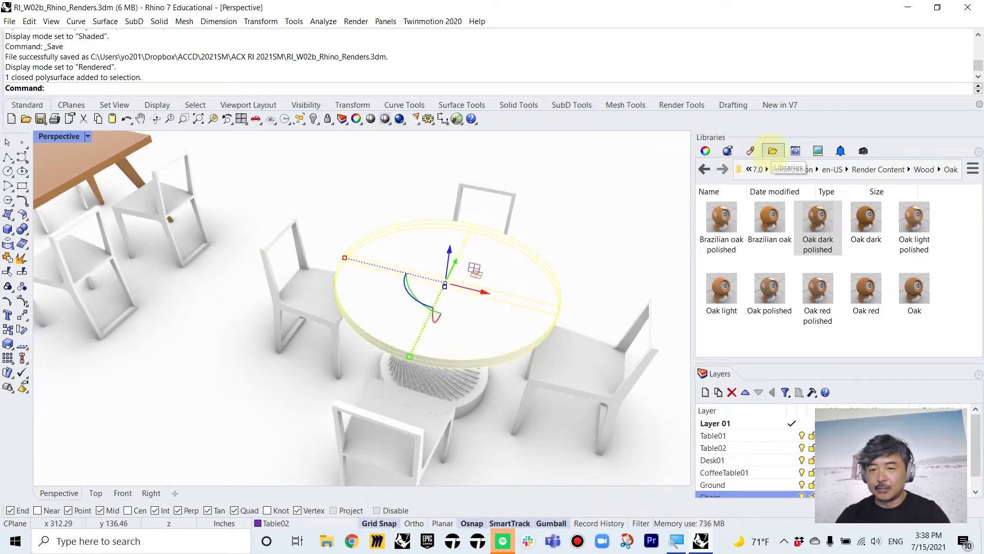
{"action": "left_click", "coordinate": [877, 170]}
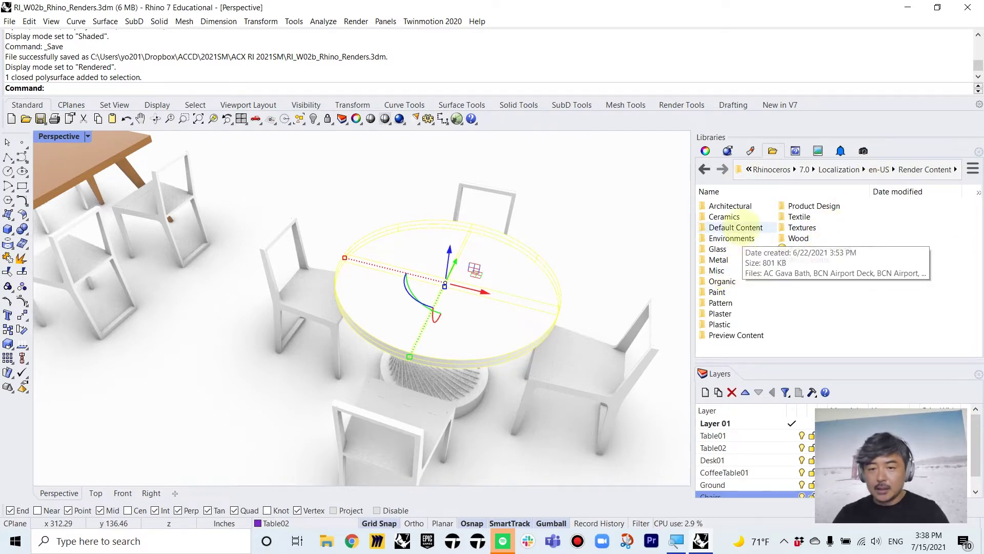
{"action": "double_click", "coordinate": [730, 205]}
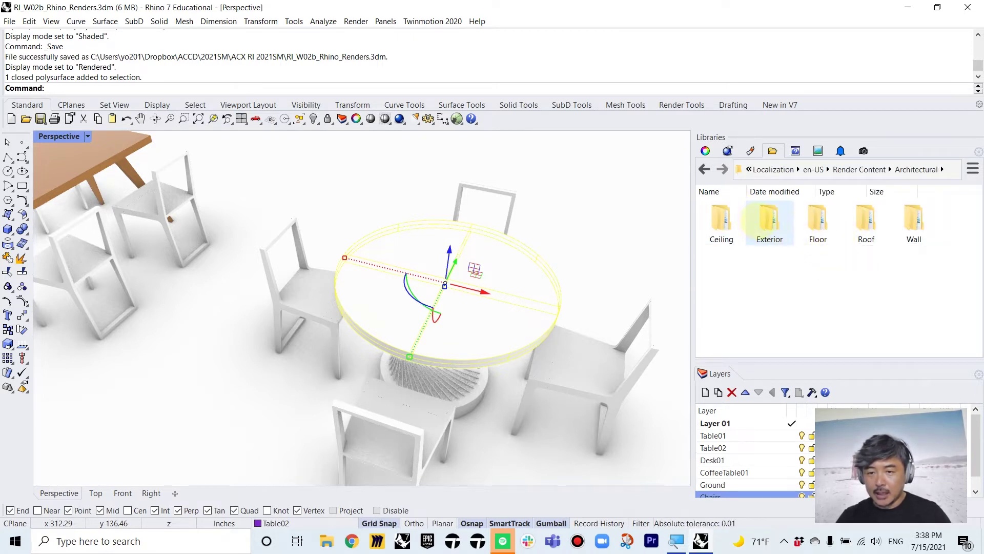
{"action": "double_click", "coordinate": [909, 218]}
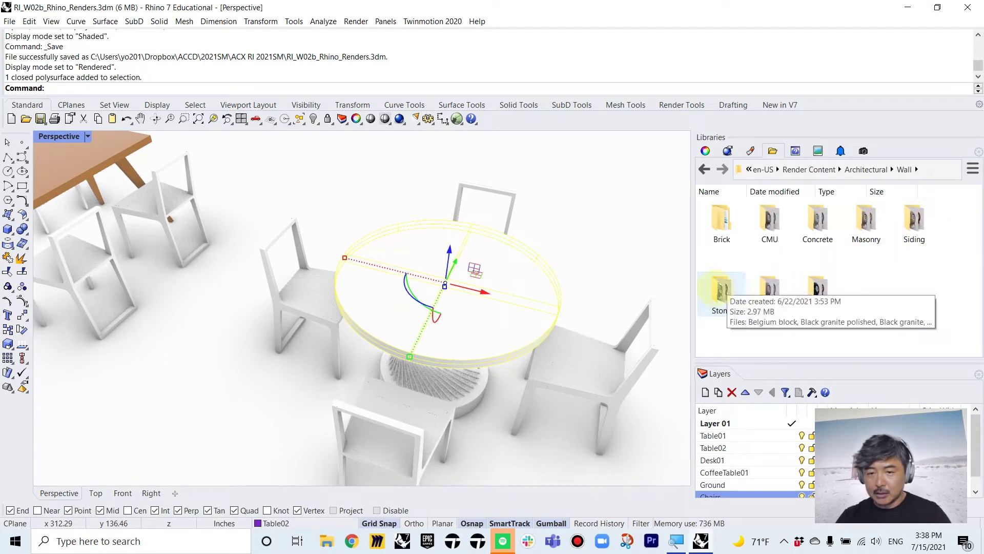
{"action": "double_click", "coordinate": [721, 290]}
{"action": "left_click_drag", "start_coordinate": [865, 289], "coordinate": [465, 308]}
{"action": "scroll", "coordinate": [463, 328], "scroll_direction": "up", "scroll_amount": 3}
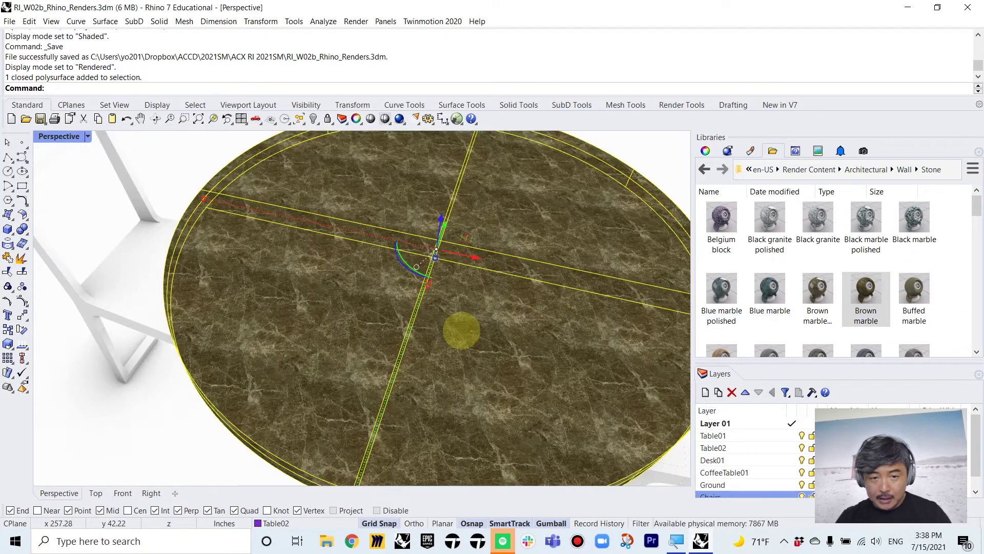
{"action": "scroll", "coordinate": [464, 328], "scroll_direction": "down", "scroll_amount": 1}
Try Gray marble polished on the round tabletop and look through the other stone materials
{"action": "scroll", "coordinate": [865, 290], "scroll_direction": "down", "scroll_amount": 4}
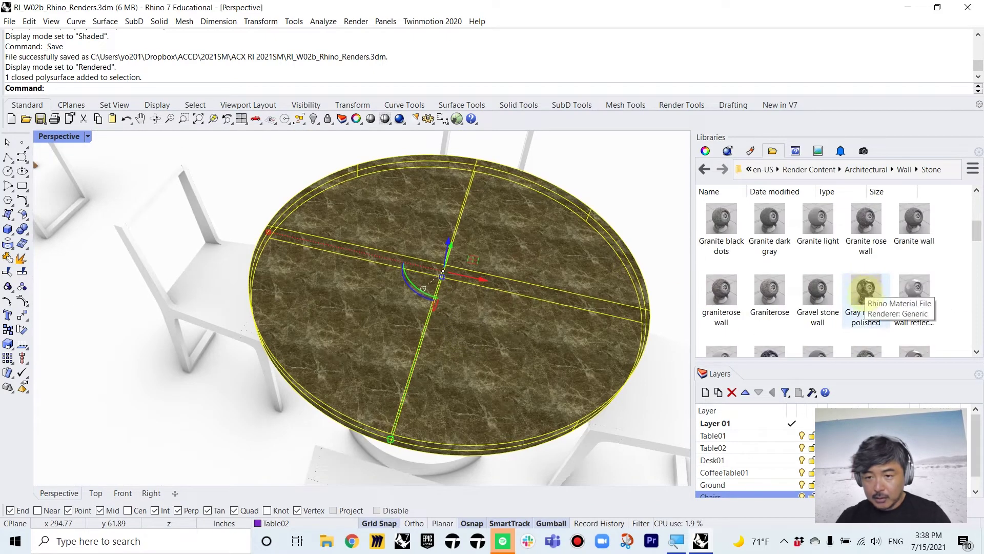
{"action": "left_click_drag", "start_coordinate": [866, 290], "coordinate": [571, 325]}
{"action": "scroll", "coordinate": [914, 295], "scroll_direction": "down", "scroll_amount": 3}
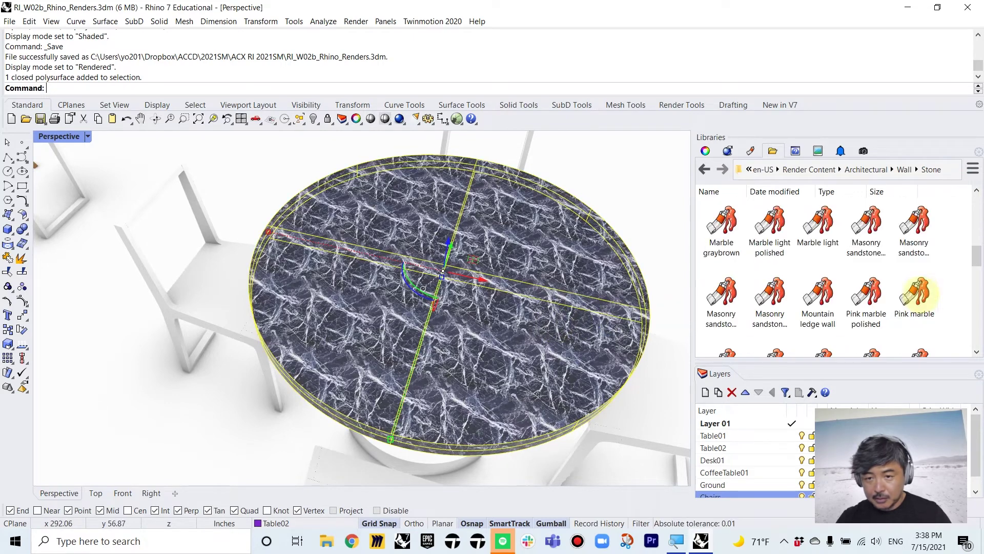
{"action": "scroll", "coordinate": [793, 287], "scroll_direction": "up", "scroll_amount": 2}
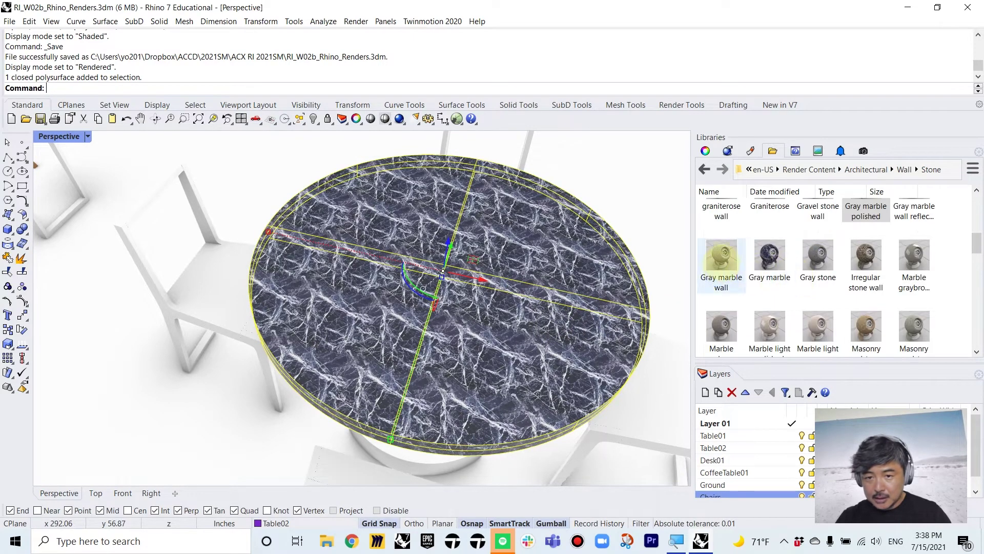
{"action": "scroll", "coordinate": [892, 305], "scroll_direction": "up", "scroll_amount": 1}
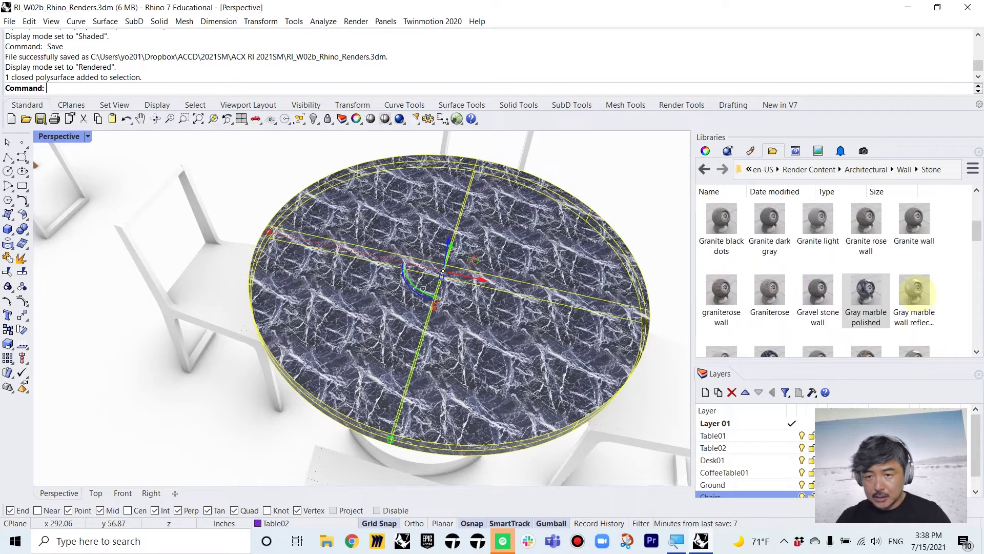
Try Granite light on the round tabletop, and replace it with Granite dark gray
{"action": "left_click_drag", "start_coordinate": [817, 226], "coordinate": [561, 307]}
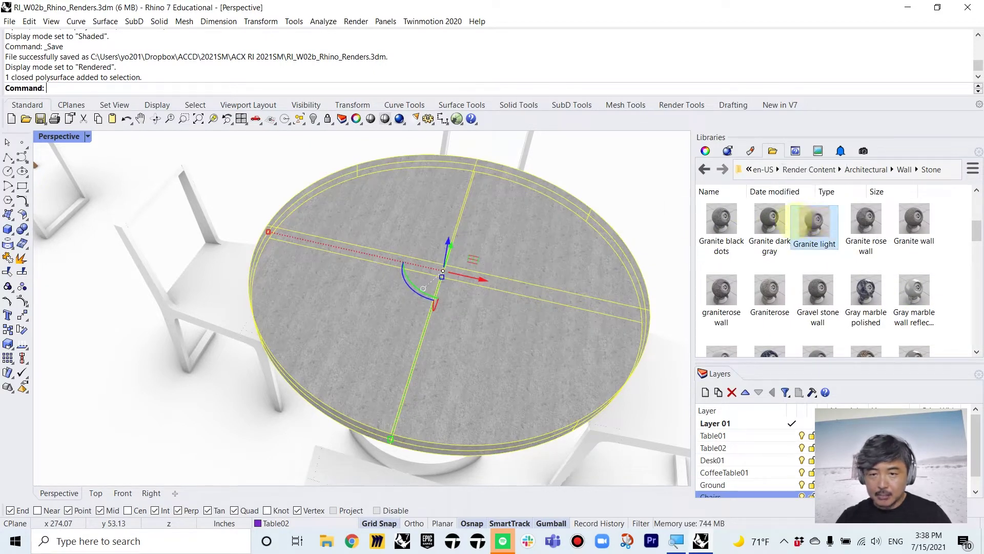
{"action": "left_click_drag", "start_coordinate": [770, 218], "coordinate": [519, 302]}
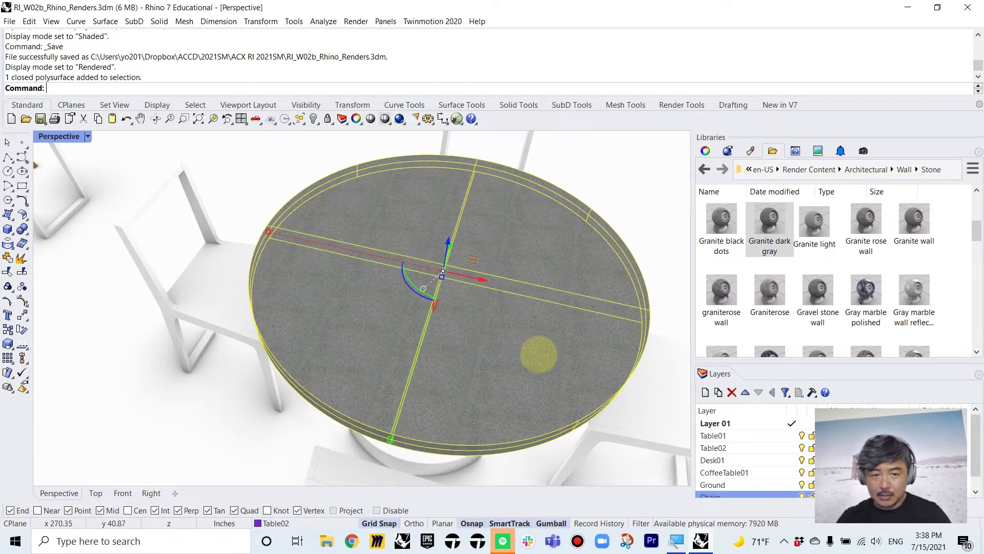
{"action": "right_click_drag", "start_coordinate": [538, 354], "coordinate": [506, 307]}
{"action": "scroll", "coordinate": [515, 307], "scroll_direction": "down", "scroll_amount": 5}
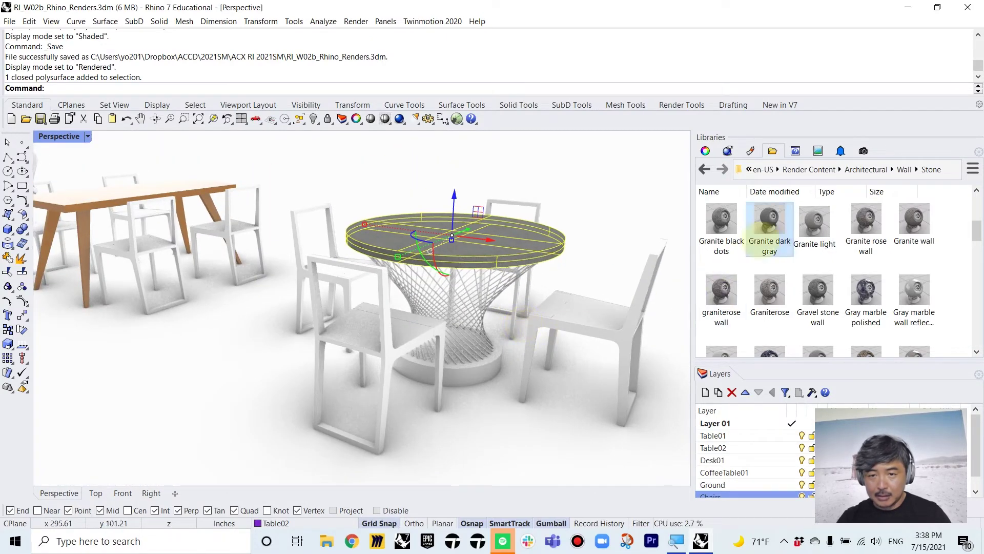
Apply Granite dark gray to the circular base disc of the round table
{"action": "left_click", "coordinate": [494, 370]}
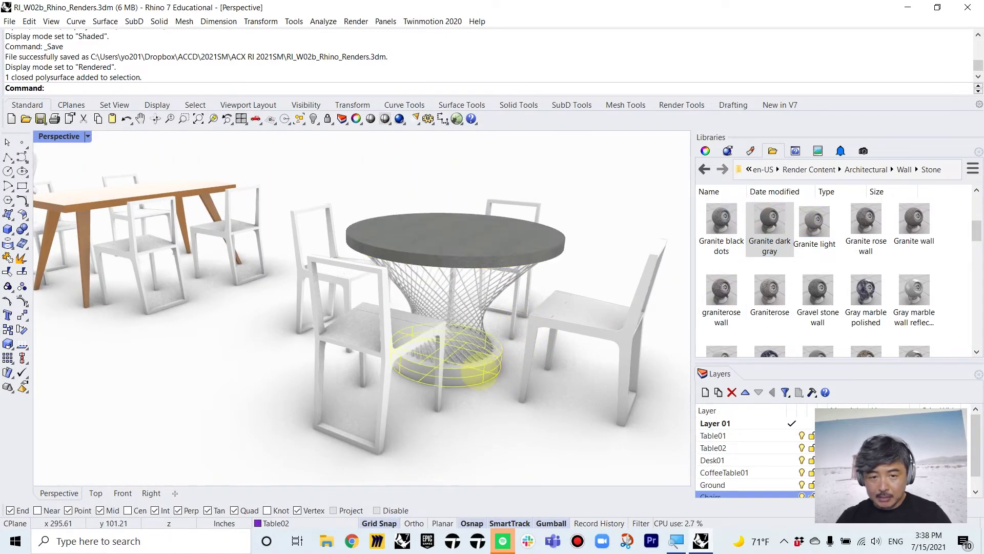
{"action": "right_click_drag", "start_coordinate": [479, 372], "coordinate": [528, 277]}
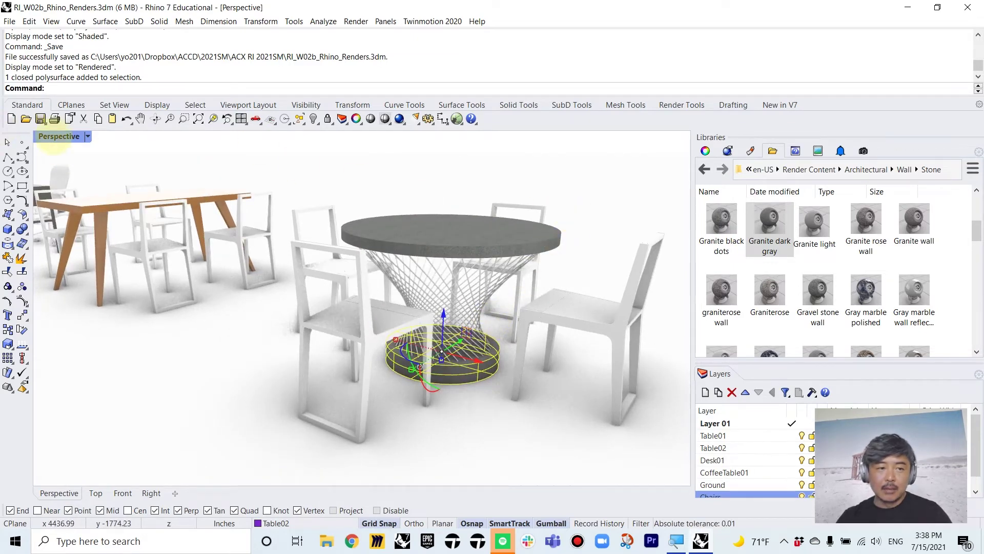
{"action": "scroll", "coordinate": [451, 249], "scroll_direction": "up", "scroll_amount": 5}
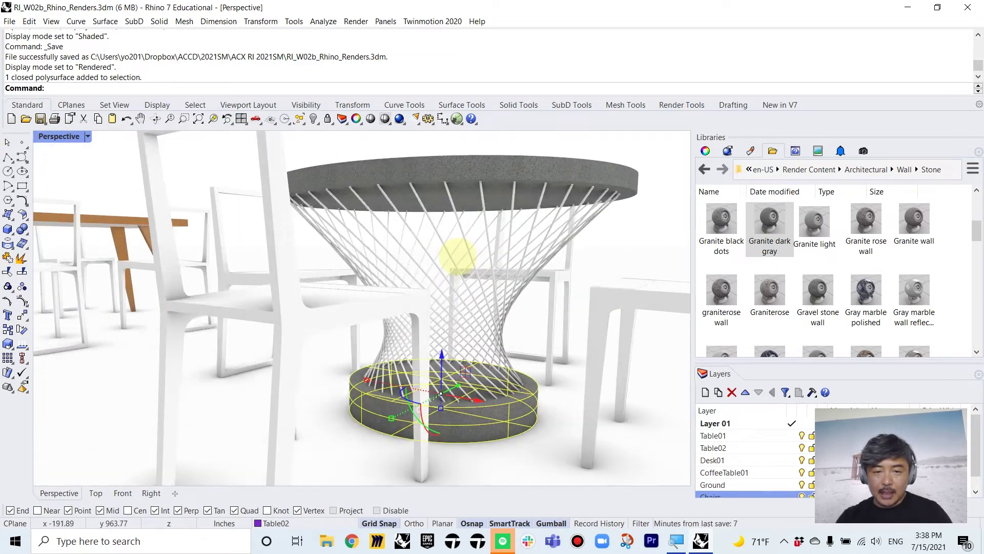
Select all the thin rods between the round table's top and base, exclude the chair behind them, and group the rods
{"action": "left_click_drag", "start_coordinate": [593, 237], "coordinate": [452, 253]}
{"action": "left_click", "coordinate": [569, 238]}
{"action": "left_click", "coordinate": [568, 237]}
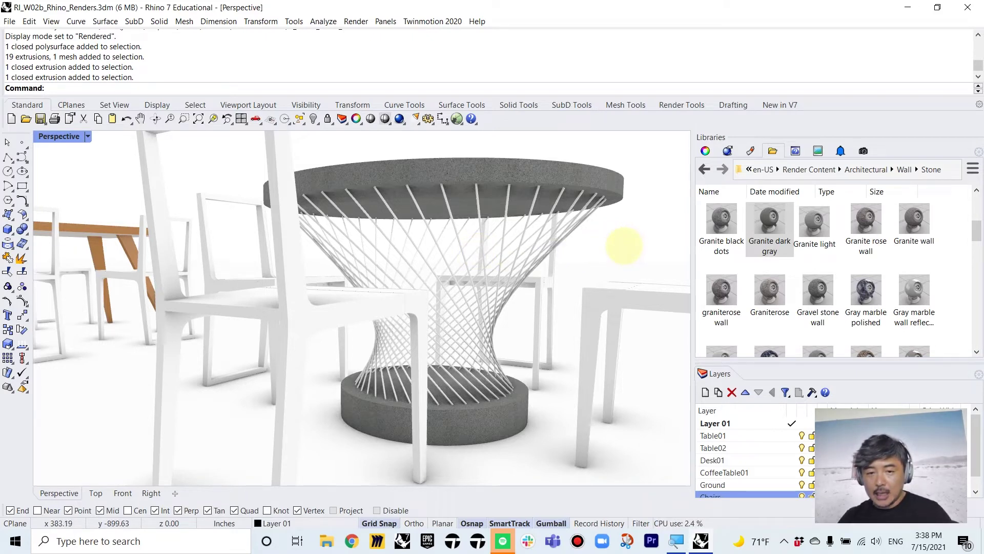
{"action": "left_click", "coordinate": [521, 238]}
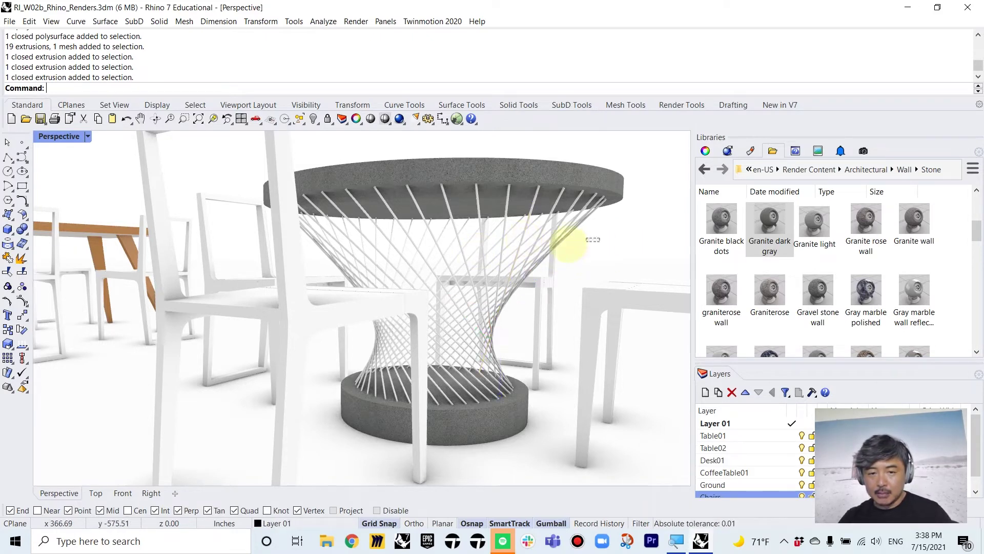
{"action": "left_click_drag", "start_coordinate": [593, 239], "coordinate": [307, 276]}
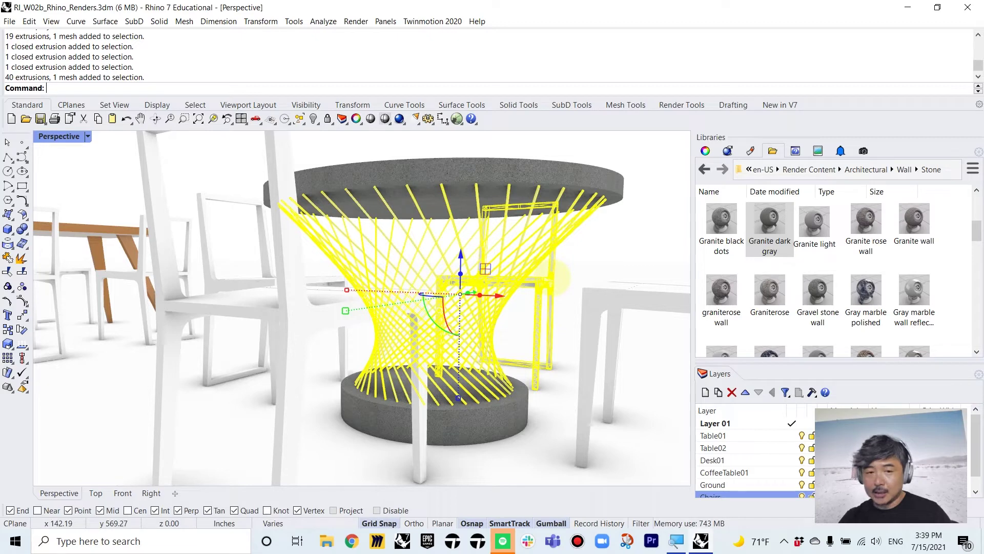
{"action": "left_click", "coordinate": [558, 276], "text": "ctrl"}
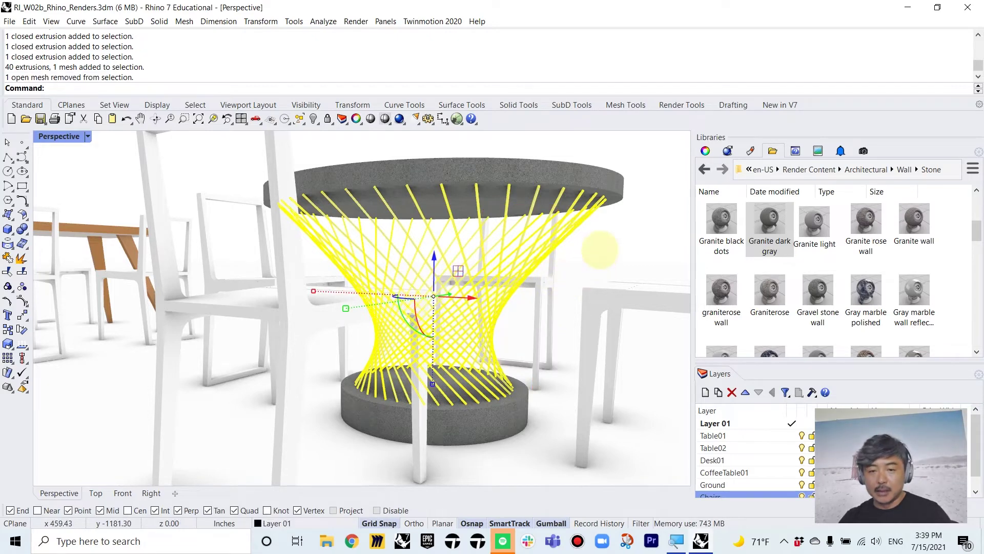
{"action": "right_click_drag", "start_coordinate": [600, 250], "coordinate": [579, 256]}
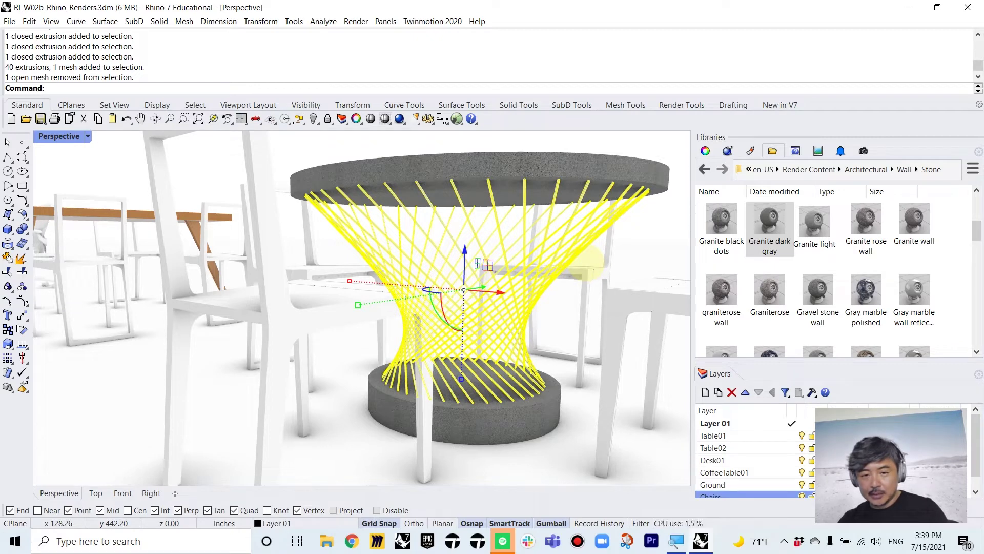
{"action": "key", "text": "ctrl+g"}
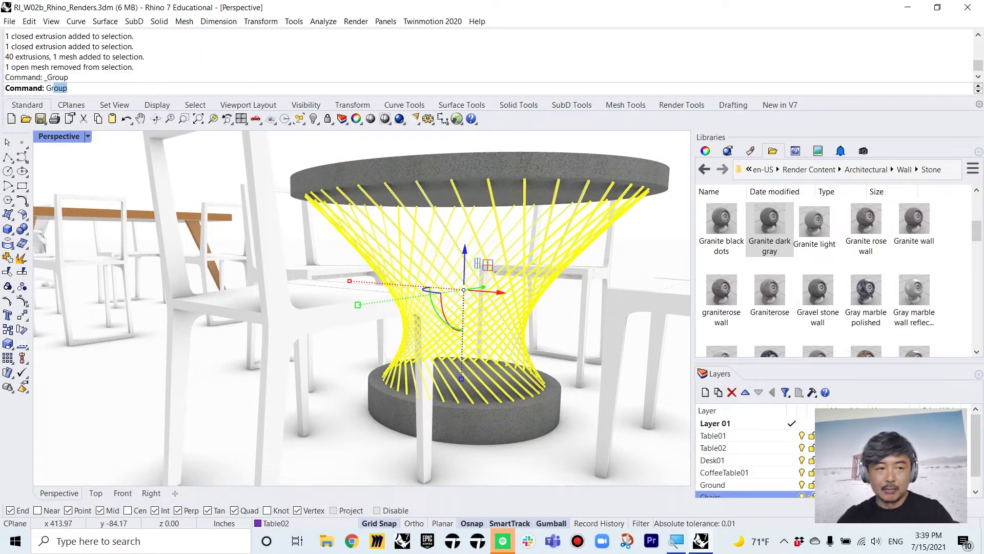
{"action": "type", "text": "Group"}
{"action": "key", "text": "Return"}
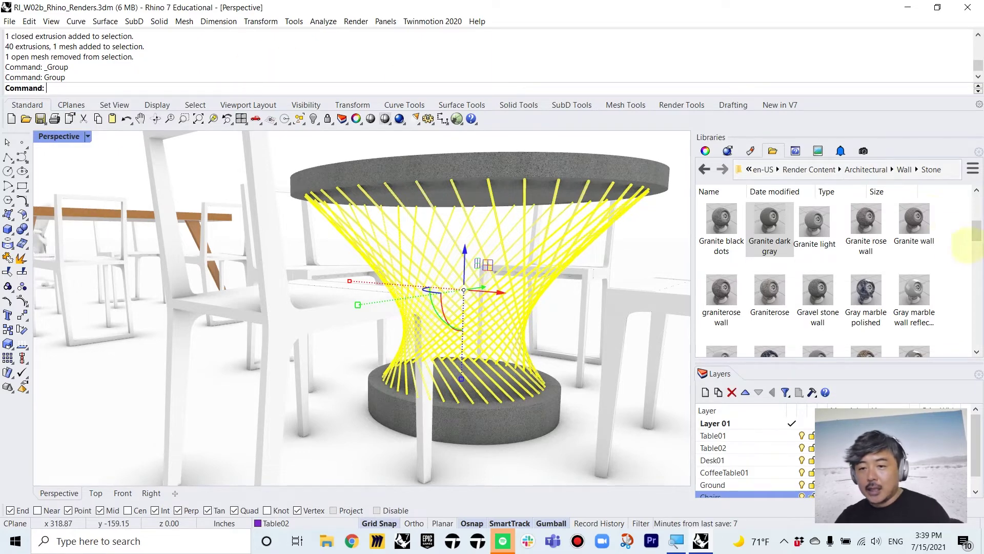
Apply Polished Chrome from the Metal/Polished library folder to the grouped rods of the round table
{"action": "left_click", "coordinate": [809, 169]}
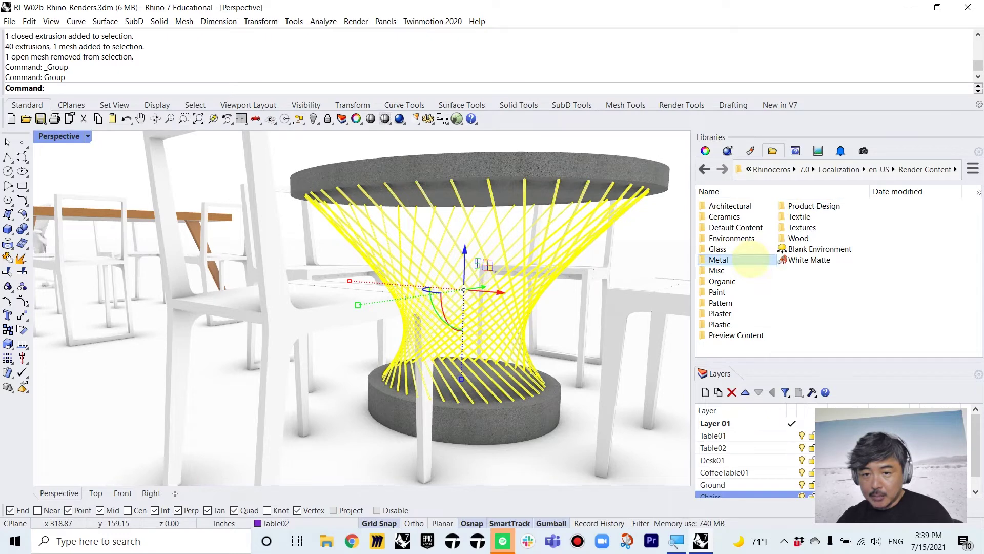
{"action": "double_click", "coordinate": [766, 259]}
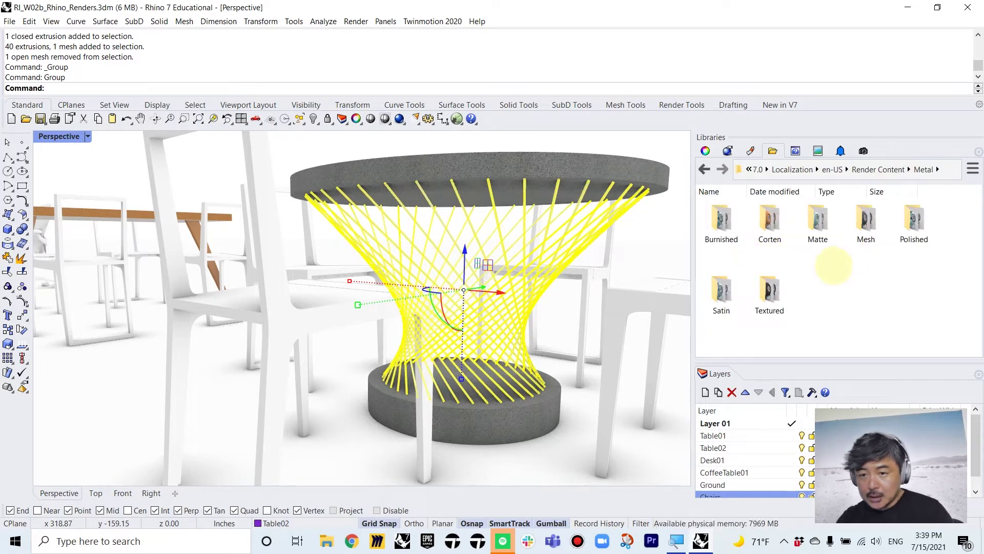
{"action": "double_click", "coordinate": [914, 221]}
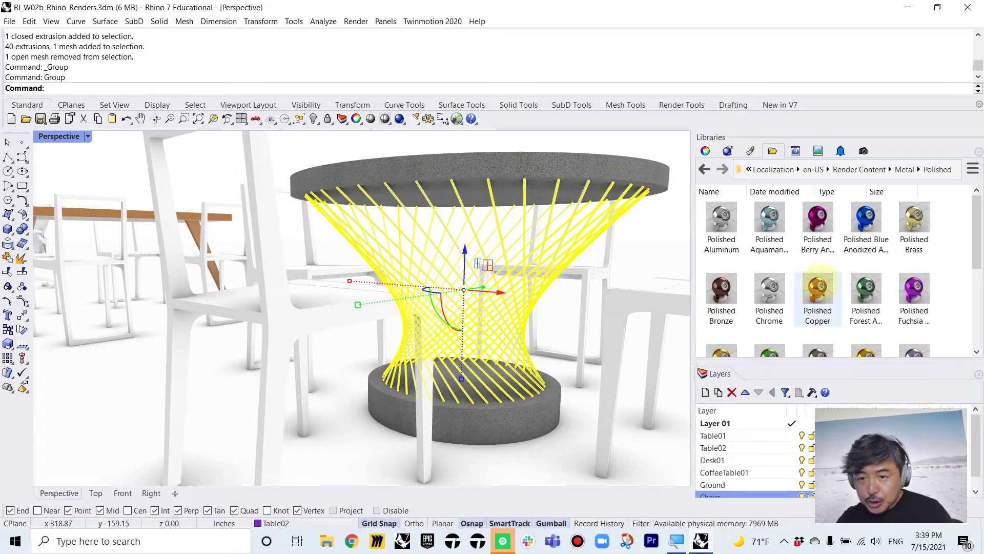
{"action": "scroll", "coordinate": [769, 287], "scroll_direction": "down", "scroll_amount": 3}
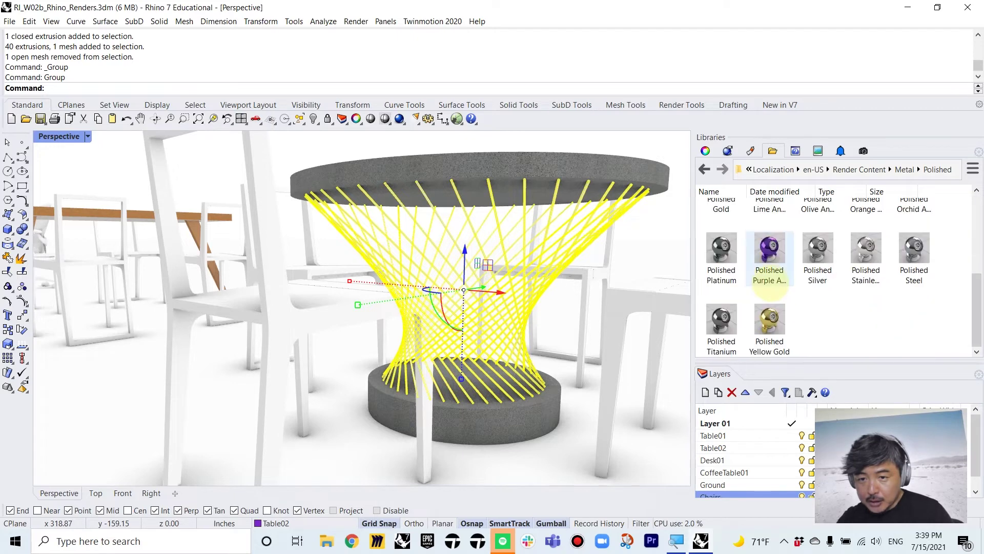
{"action": "scroll", "coordinate": [820, 285], "scroll_direction": "up", "scroll_amount": 2}
{"action": "scroll", "coordinate": [830, 282], "scroll_direction": "up", "scroll_amount": 1}
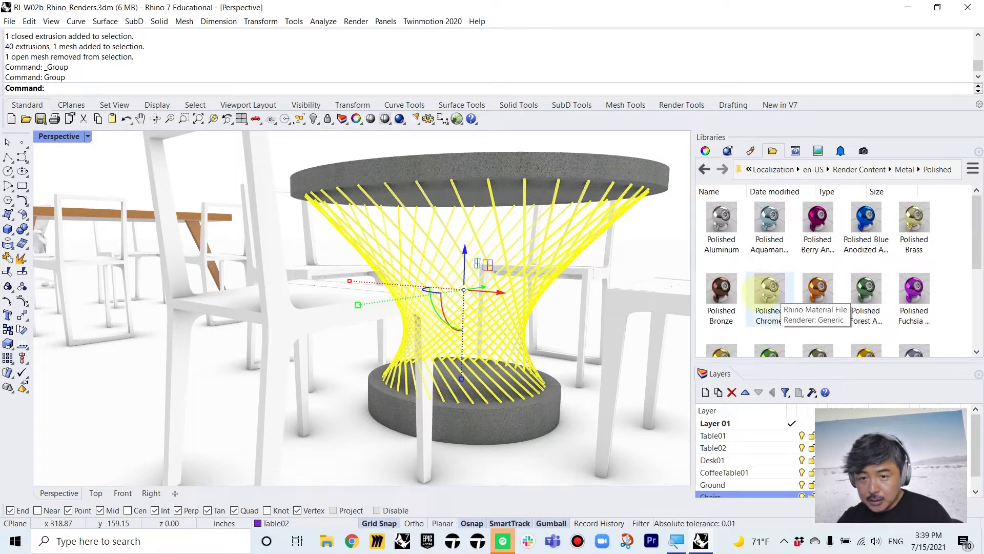
{"action": "left_click_drag", "start_coordinate": [769, 290], "coordinate": [589, 253]}
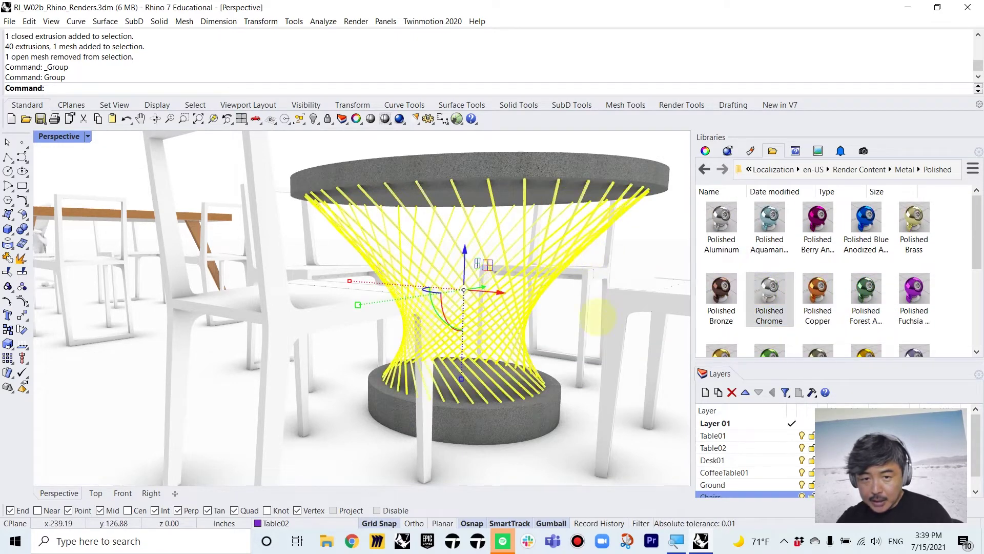
{"action": "key", "text": "Escape"}
{"action": "scroll", "coordinate": [527, 275], "scroll_direction": "up", "scroll_amount": 6}
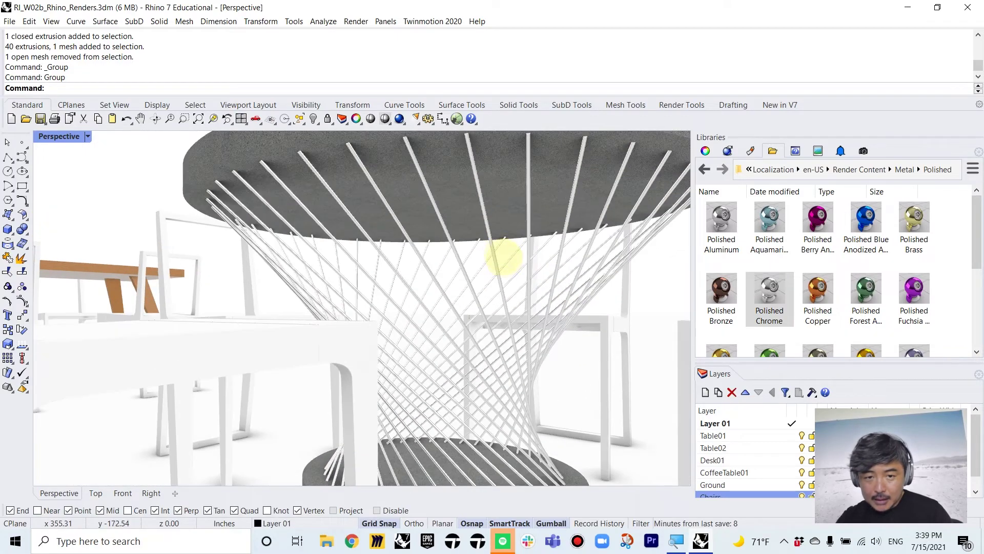
Apply Classic Gray Gloss Paint from the Paint/Gloss library folder to the curved base of the coffee table
{"action": "scroll", "coordinate": [514, 269], "scroll_direction": "down", "scroll_amount": 10}
{"action": "right_click_drag", "start_coordinate": [510, 286], "coordinate": [325, 313]}
{"action": "scroll", "coordinate": [556, 284], "scroll_direction": "up", "scroll_amount": 6}
{"action": "scroll", "coordinate": [556, 283], "scroll_direction": "down", "scroll_amount": 4}
{"action": "scroll", "coordinate": [359, 318], "scroll_direction": "up", "scroll_amount": 2}
{"action": "scroll", "coordinate": [424, 352], "scroll_direction": "up", "scroll_amount": 4}
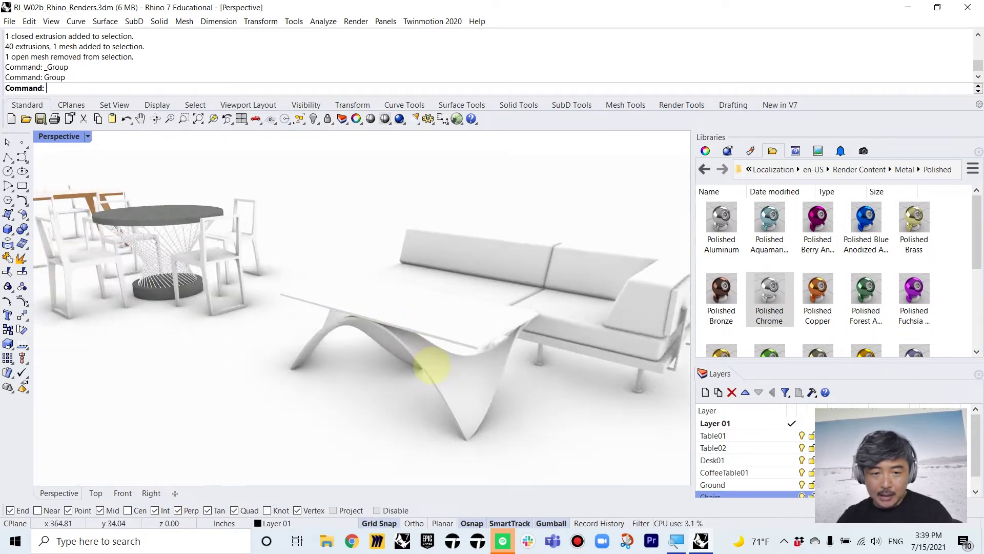
{"action": "right_click_drag", "start_coordinate": [464, 387], "coordinate": [560, 334]}
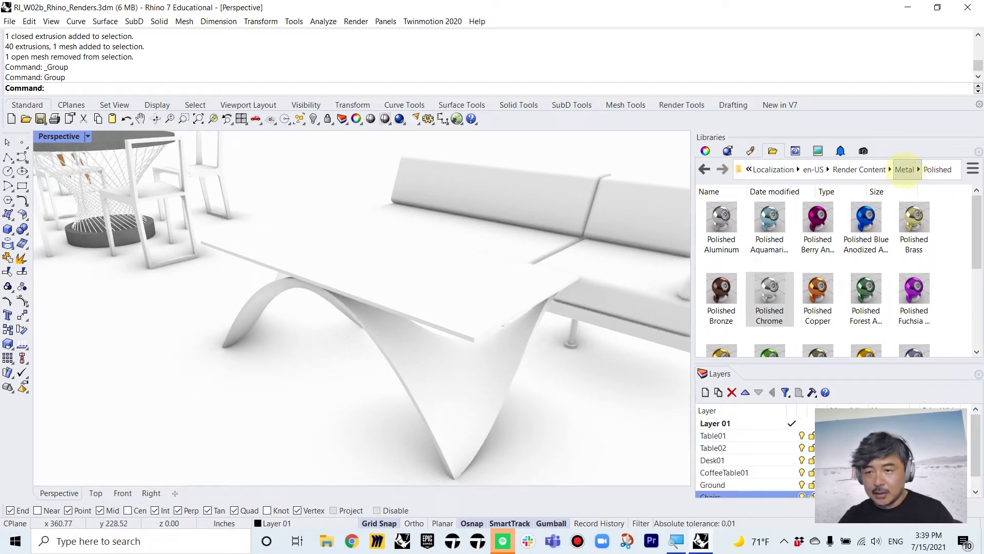
{"action": "left_click", "coordinate": [904, 169]}
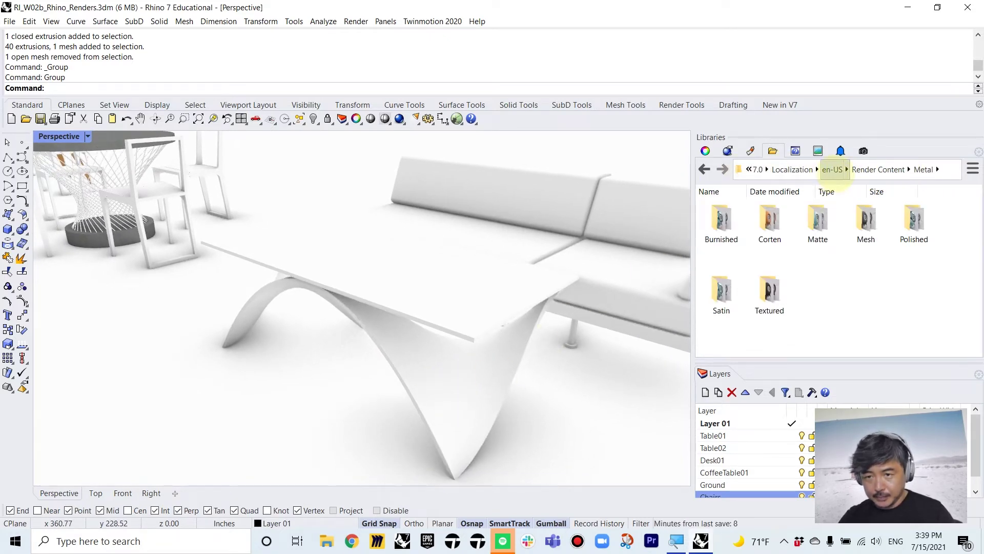
{"action": "left_click", "coordinate": [876, 169]}
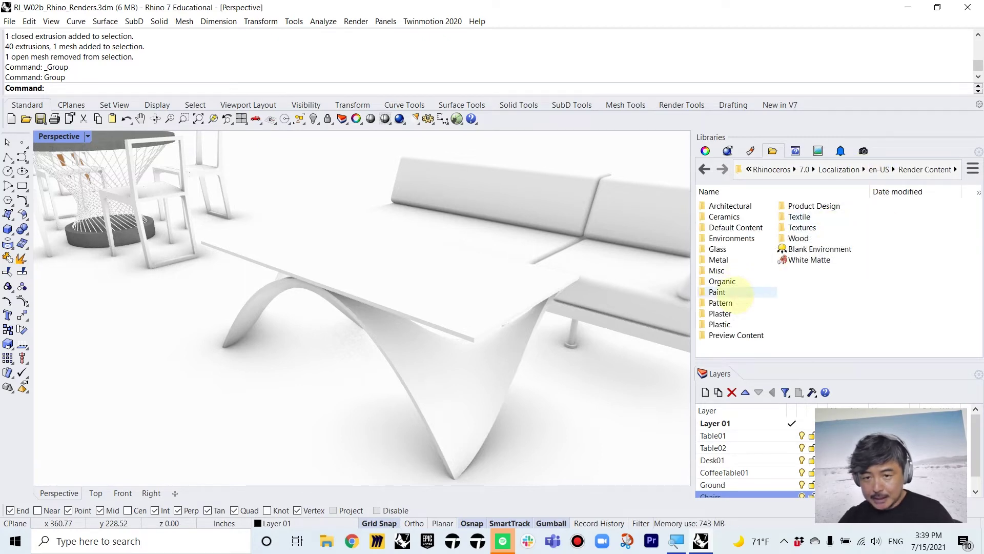
{"action": "double_click", "coordinate": [720, 292]}
{"action": "double_click", "coordinate": [774, 222]}
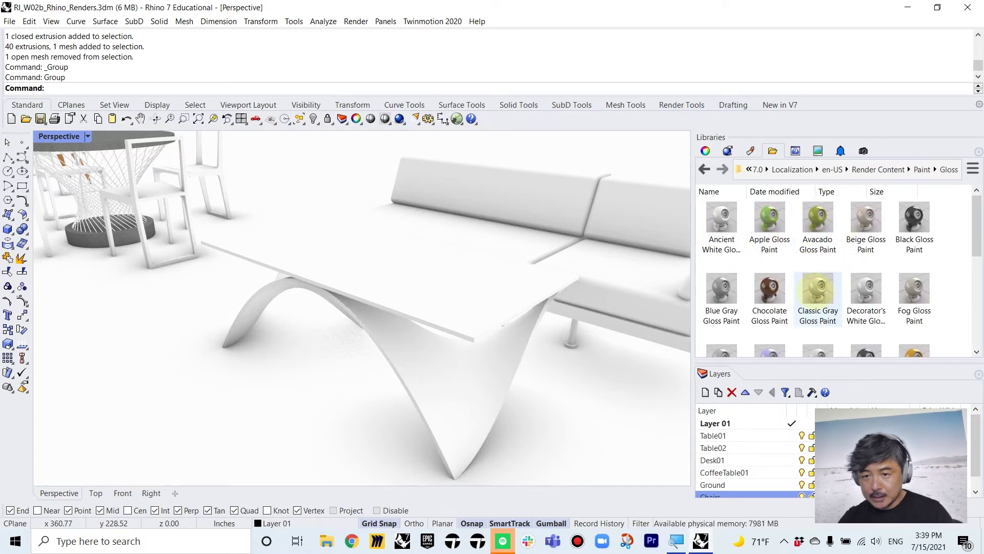
{"action": "left_click_drag", "start_coordinate": [818, 293], "coordinate": [492, 403]}
Apply Dark Blue Glass from the Glass library folder to the rectangular top of the coffee table
{"action": "right_click_drag", "start_coordinate": [566, 390], "coordinate": [449, 308]}
{"action": "left_click", "coordinate": [585, 393]}
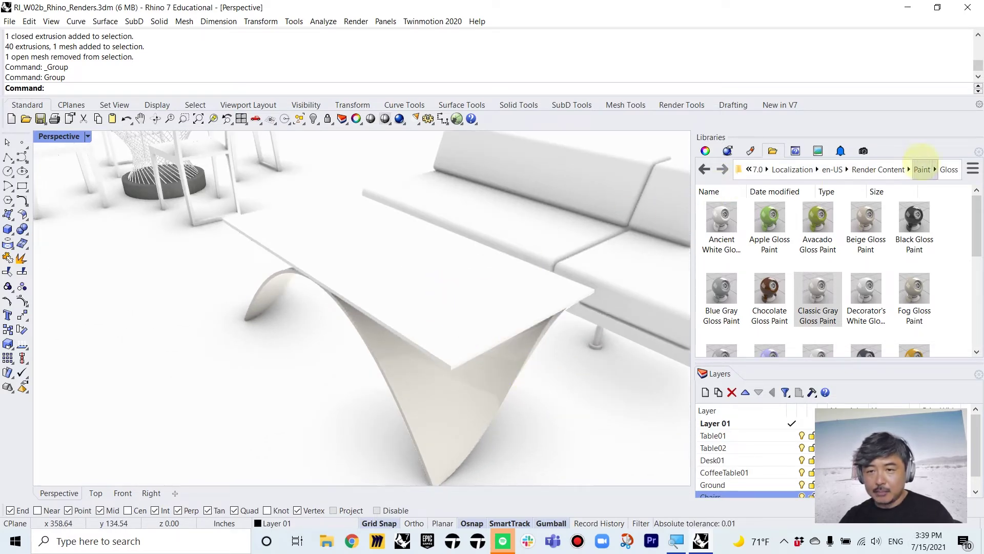
{"action": "left_click", "coordinate": [877, 169]}
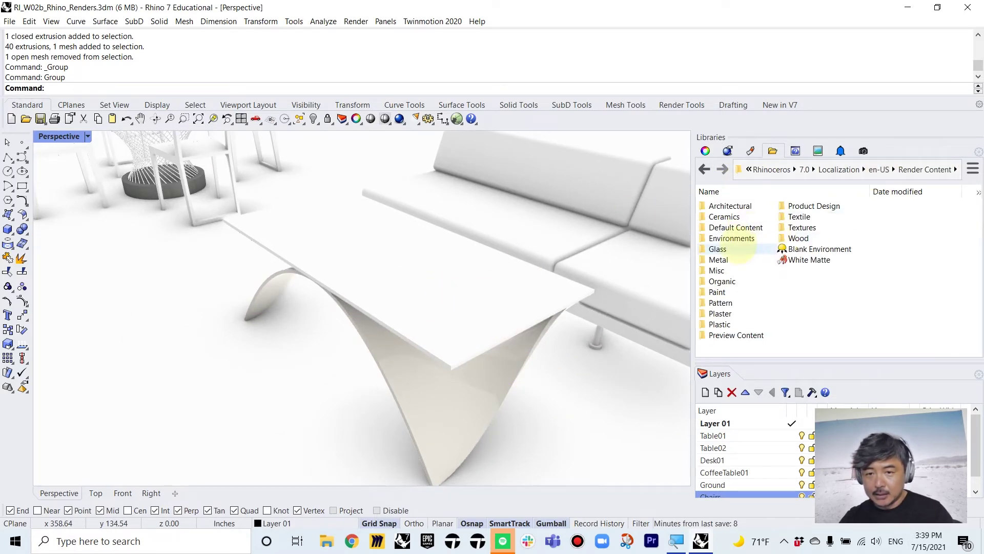
{"action": "double_click", "coordinate": [720, 248]}
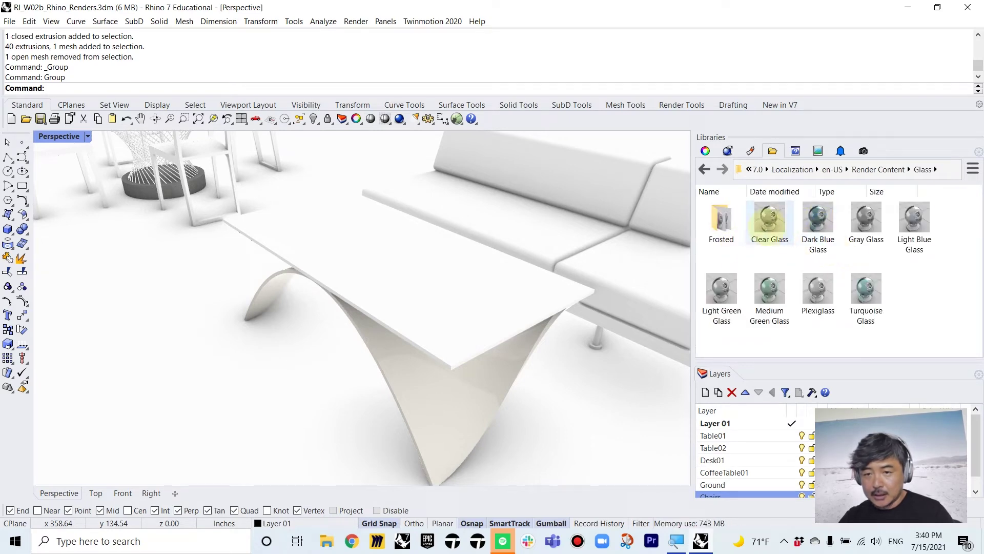
{"action": "left_click_drag", "start_coordinate": [818, 220], "coordinate": [442, 331]}
{"action": "scroll", "coordinate": [547, 397], "scroll_direction": "down", "scroll_amount": 1}
{"action": "left_click", "coordinate": [210, 402]}
{"action": "scroll", "coordinate": [365, 365], "scroll_direction": "down", "scroll_amount": 2}
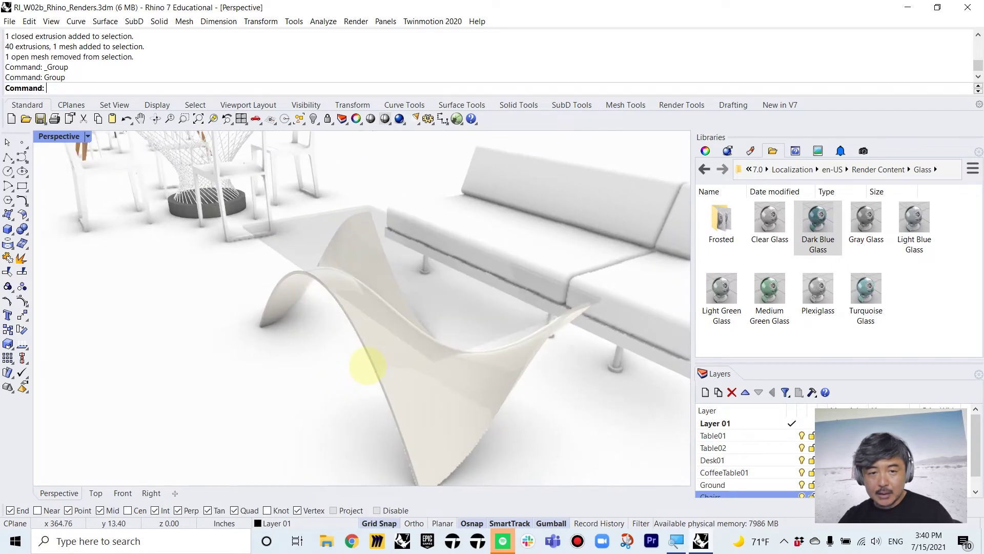
Preview the coffee table's glass and paint from several angles in Raytraced display, and return the Perspective viewport to Rendered
{"action": "scroll", "coordinate": [359, 364], "scroll_direction": "down", "scroll_amount": 3}
{"action": "right_click_drag", "start_coordinate": [352, 369], "coordinate": [392, 392]}
{"action": "scroll", "coordinate": [440, 355], "scroll_direction": "up", "scroll_amount": 5}
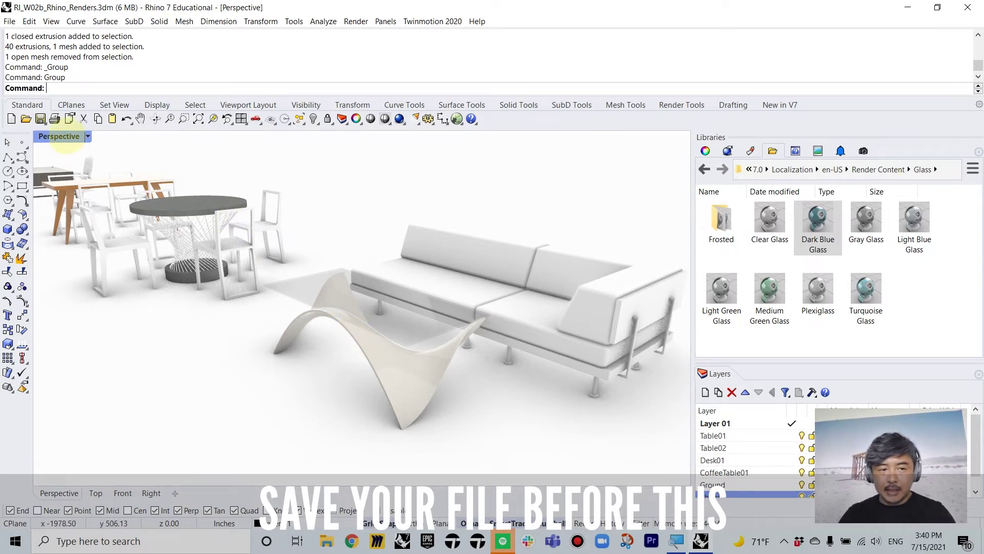
{"action": "left_click", "coordinate": [65, 138]}
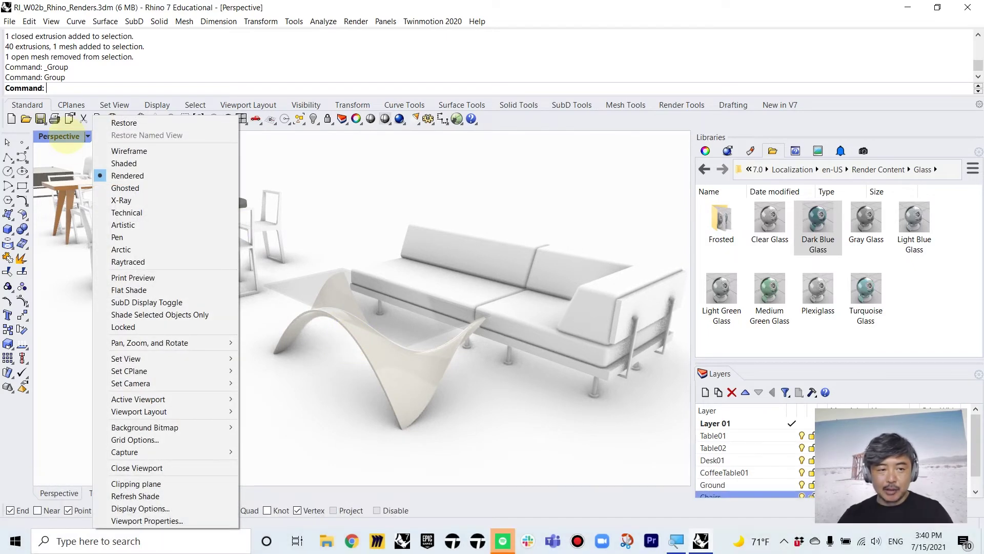
{"action": "left_click", "coordinate": [143, 262]}
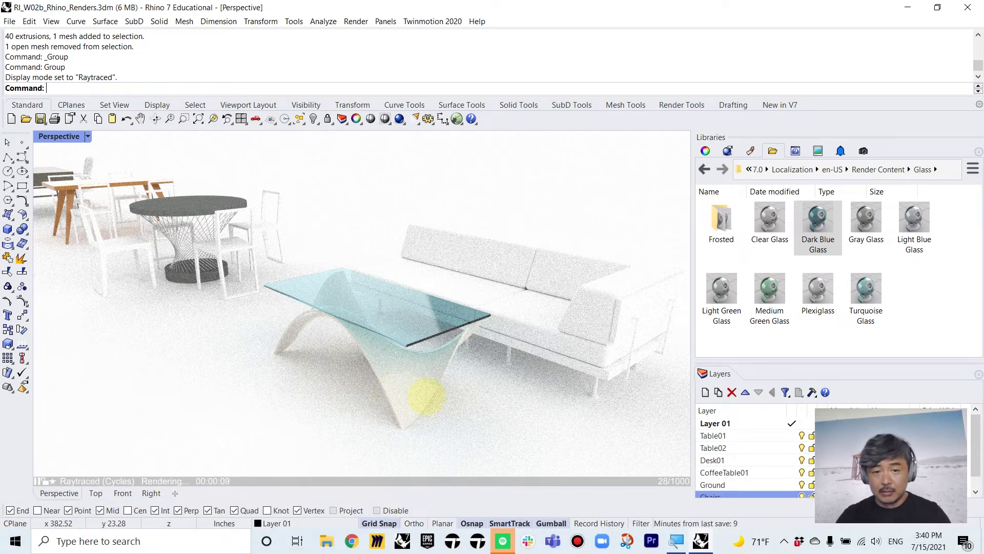
{"action": "right_click_drag", "start_coordinate": [434, 381], "coordinate": [467, 410]}
{"action": "scroll", "coordinate": [433, 396], "scroll_direction": "up", "scroll_amount": 2}
{"action": "right_click_drag", "start_coordinate": [395, 399], "coordinate": [460, 407]}
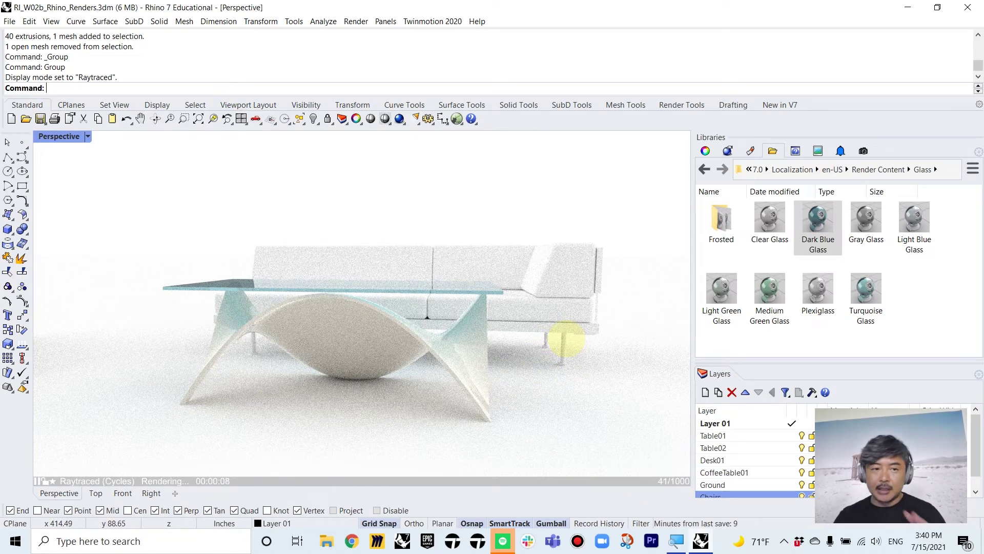
{"action": "left_click", "coordinate": [56, 137]}
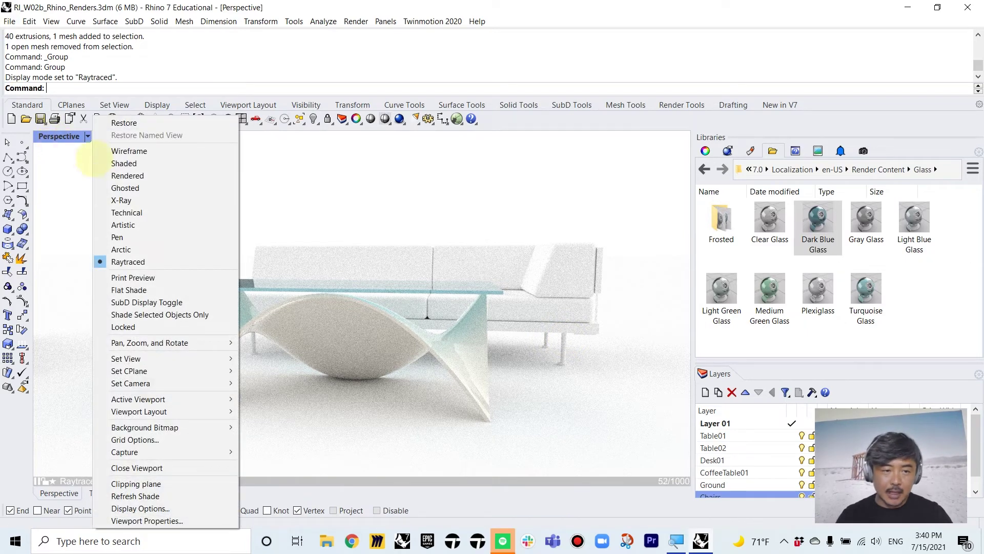
{"action": "left_click", "coordinate": [125, 176]}
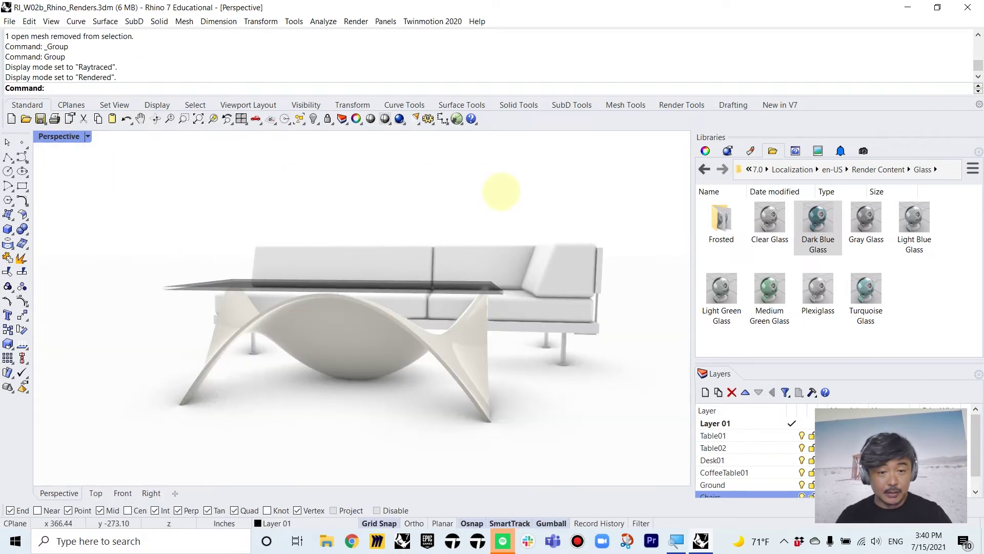
Open the Plastic library folder and try to apply Black Opaque Plastic to the ground surface
{"action": "right_click_drag", "start_coordinate": [527, 202], "coordinate": [539, 270]}
{"action": "scroll", "coordinate": [525, 222], "scroll_direction": "down", "scroll_amount": 2}
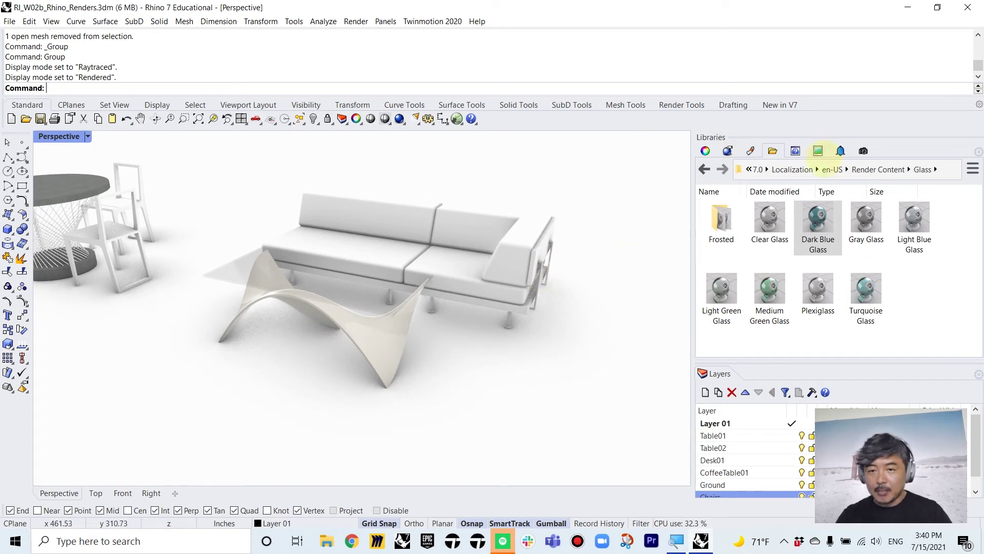
{"action": "left_click", "coordinate": [749, 150]}
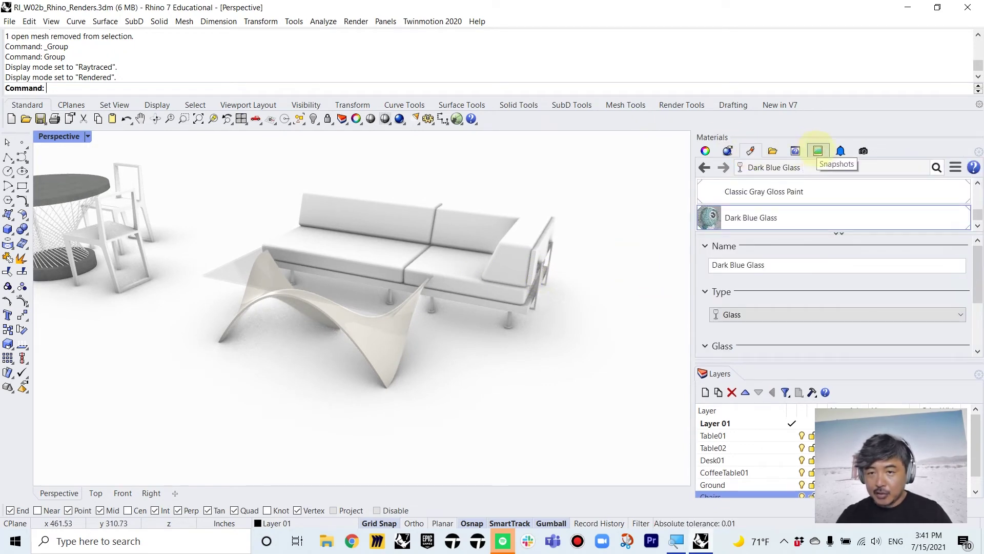
{"action": "left_click", "coordinate": [772, 150]}
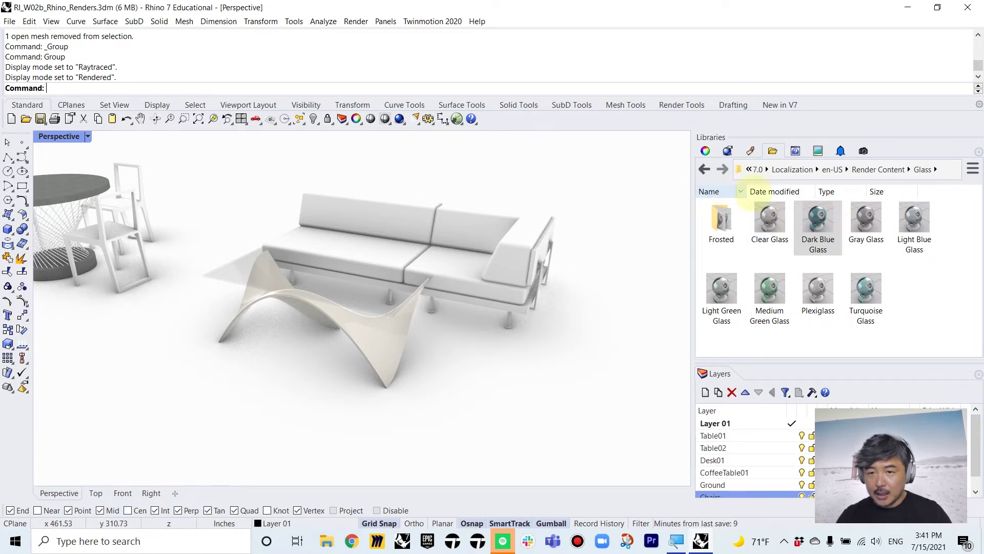
{"action": "left_click", "coordinate": [878, 169]}
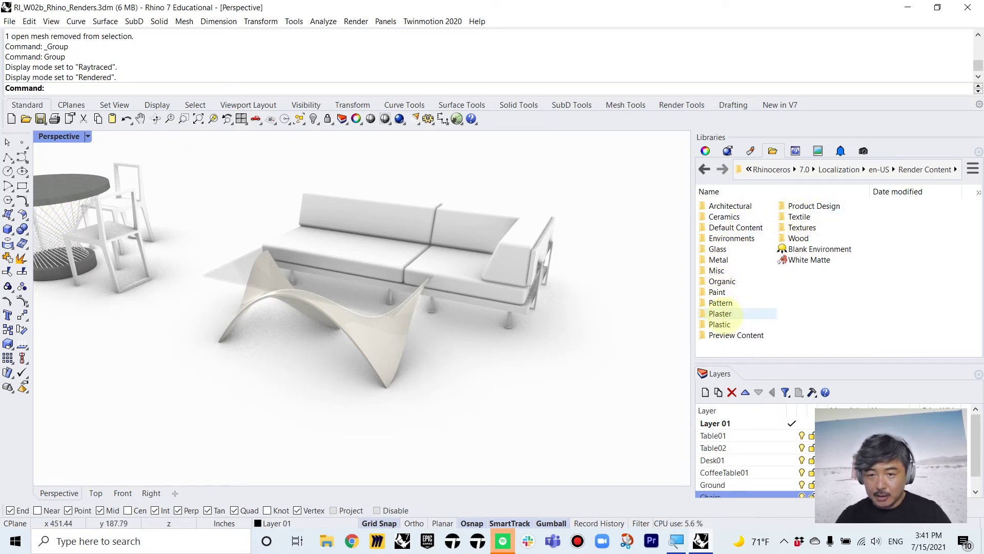
{"action": "double_click", "coordinate": [720, 324]}
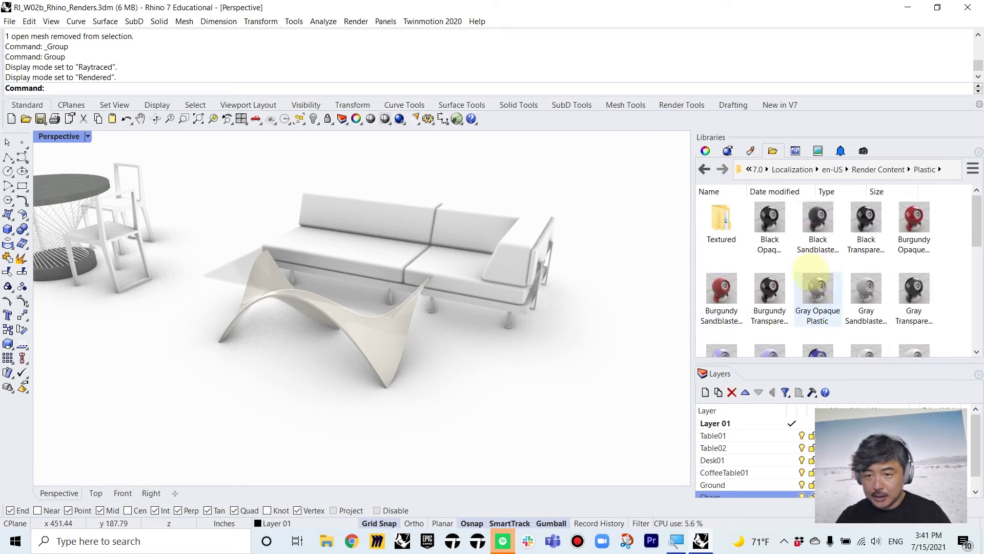
{"action": "left_click_drag", "start_coordinate": [773, 226], "coordinate": [635, 344]}
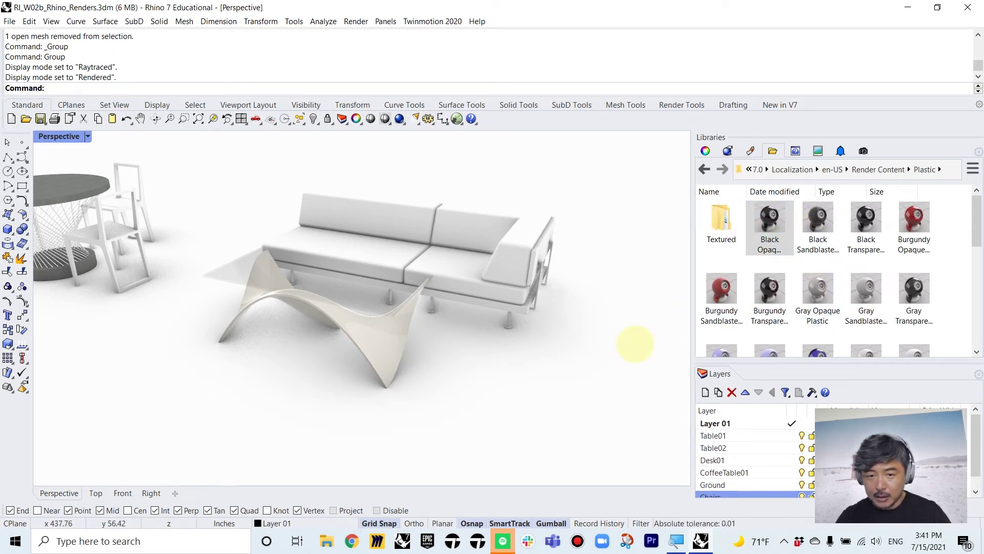
Unlock the ground surface and apply Gray Opaque Plastic from the Plastic library folder to it
{"action": "scroll", "coordinate": [566, 367], "scroll_direction": "down", "scroll_amount": 5}
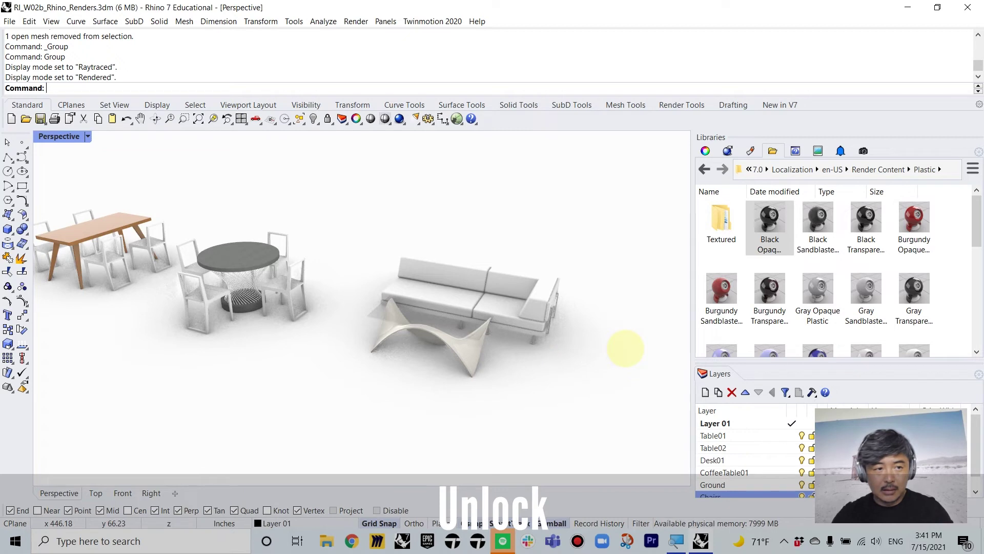
{"action": "right_click", "coordinate": [626, 348]}
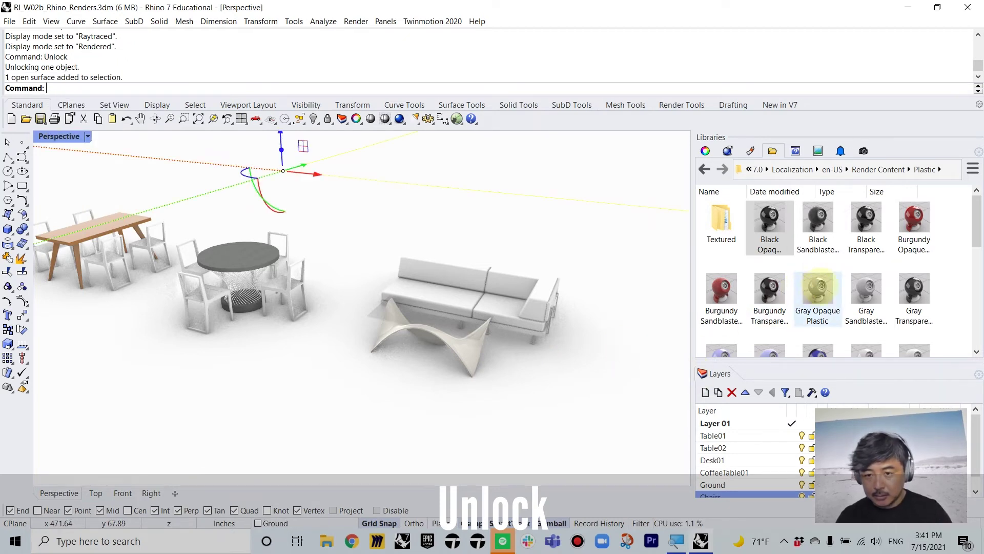
{"action": "left_click_drag", "start_coordinate": [816, 279], "coordinate": [642, 345]}
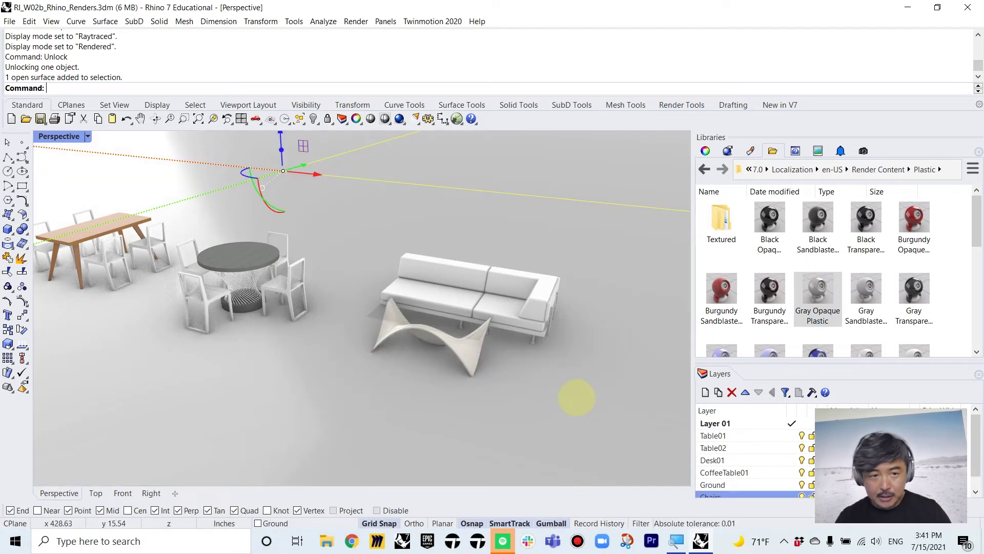
{"action": "right_click_drag", "start_coordinate": [577, 397], "coordinate": [507, 395]}
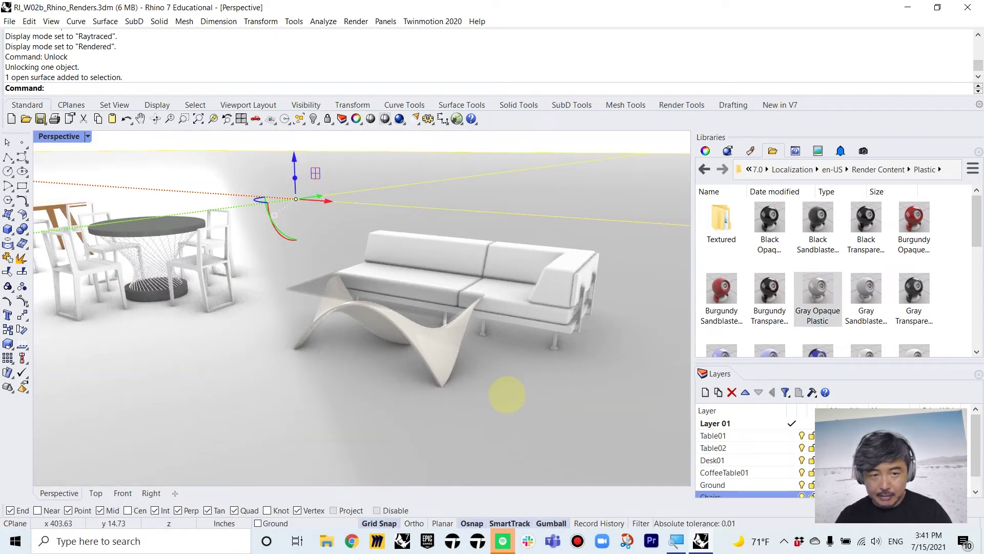
{"action": "key", "text": "Escape"}
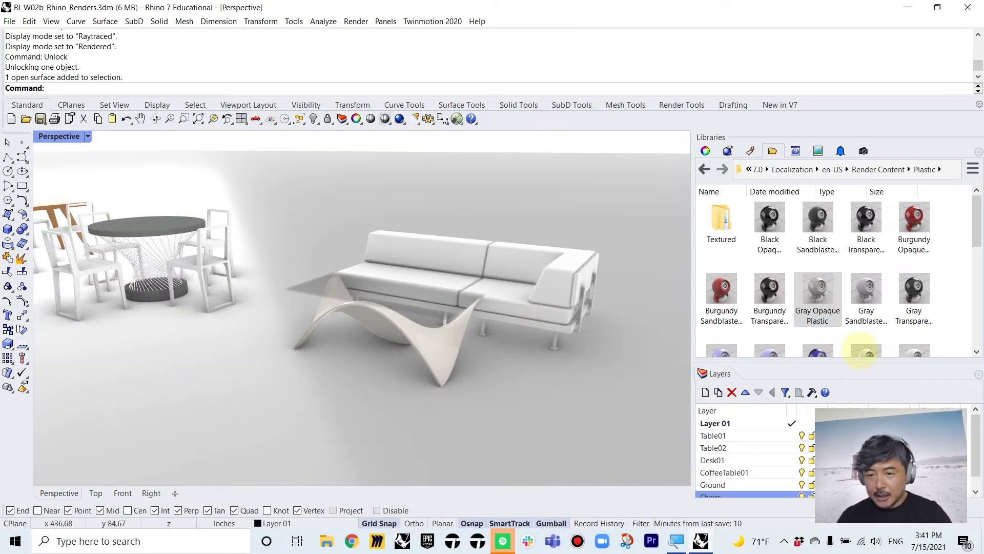
Set the reflectivity of the ground's Gray Opaque Plastic material to 46%
{"action": "left_click", "coordinate": [751, 150]}
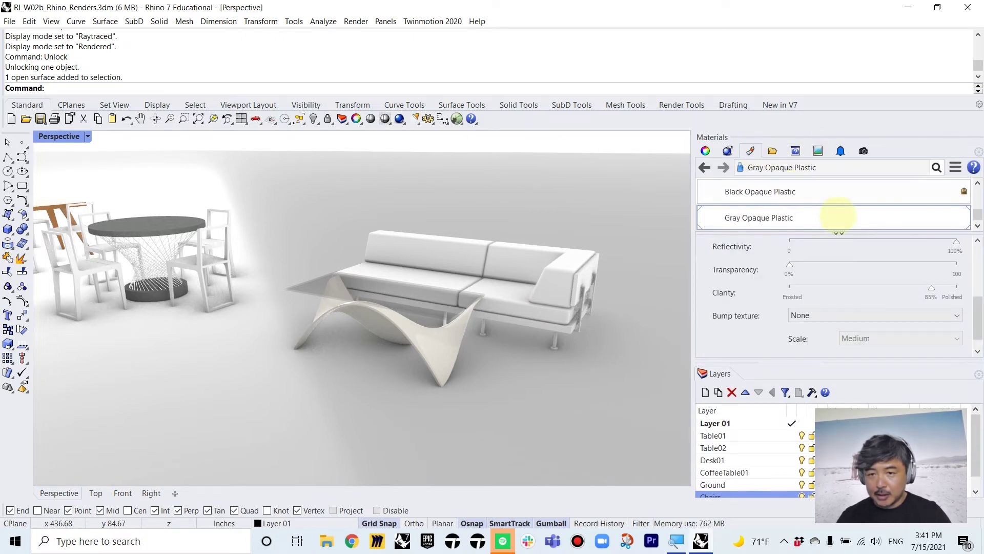
{"action": "key", "text": "F2"}
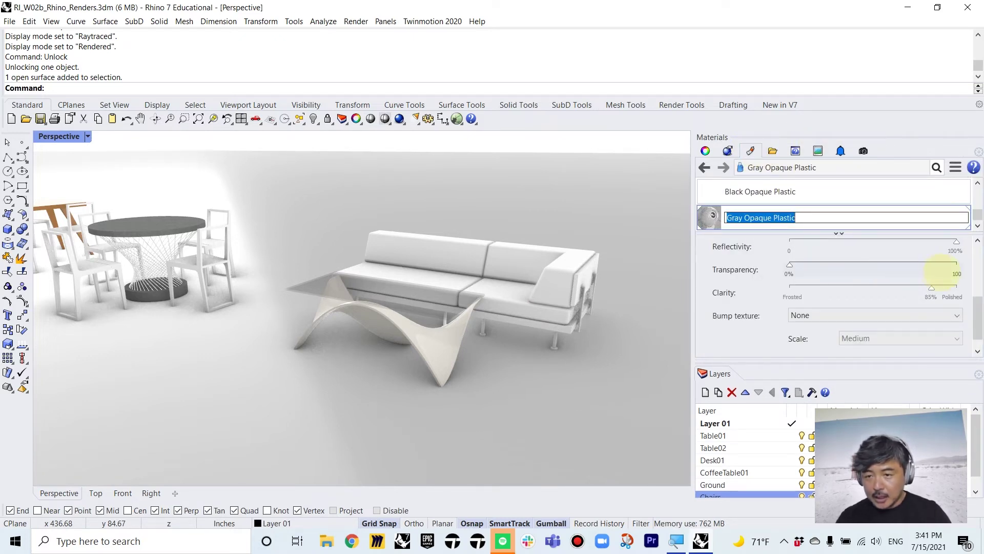
{"action": "left_click_drag", "start_coordinate": [956, 241], "coordinate": [925, 242]}
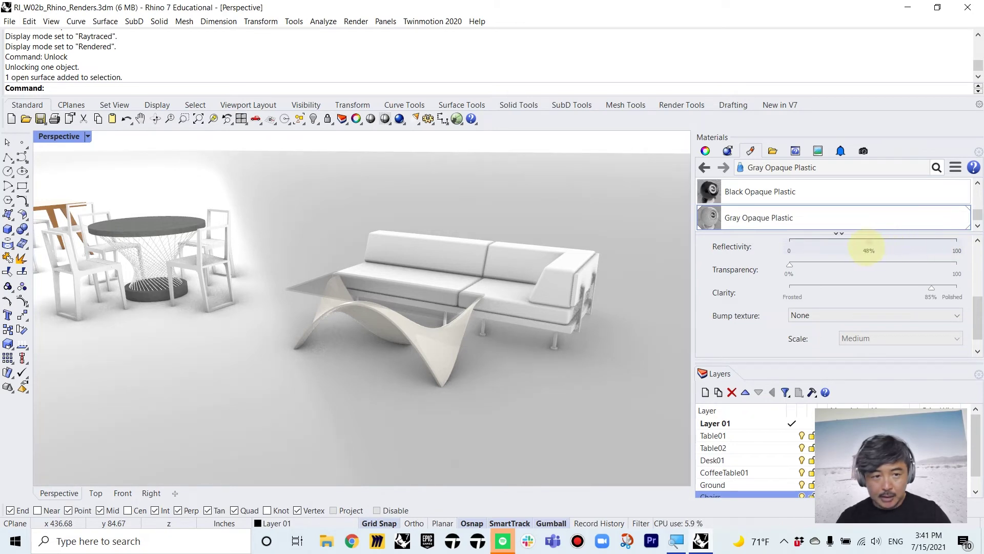
{"action": "right_click_drag", "start_coordinate": [323, 360], "coordinate": [334, 342]}
{"action": "scroll", "coordinate": [410, 348], "scroll_direction": "up", "scroll_amount": 4}
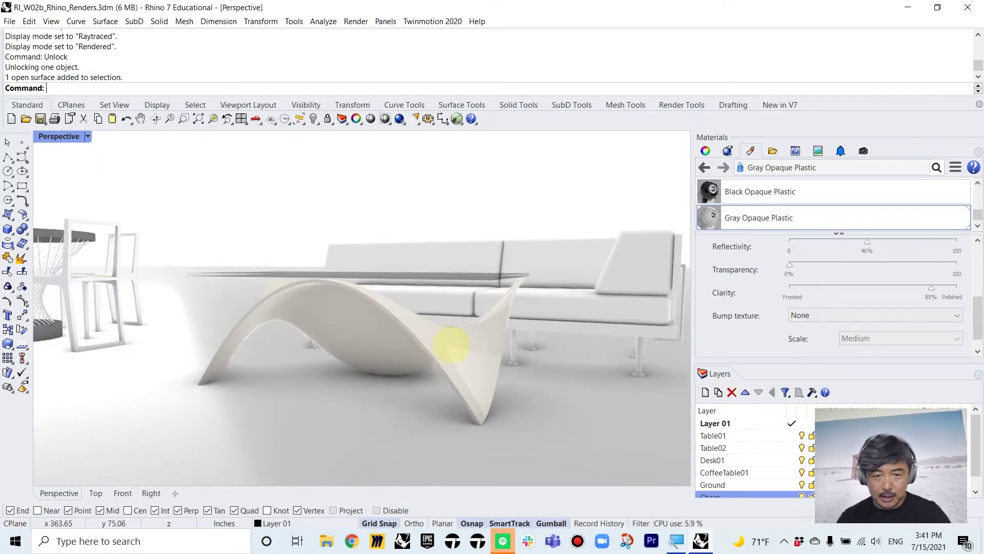
{"action": "right_click_drag", "start_coordinate": [447, 361], "coordinate": [318, 358]}
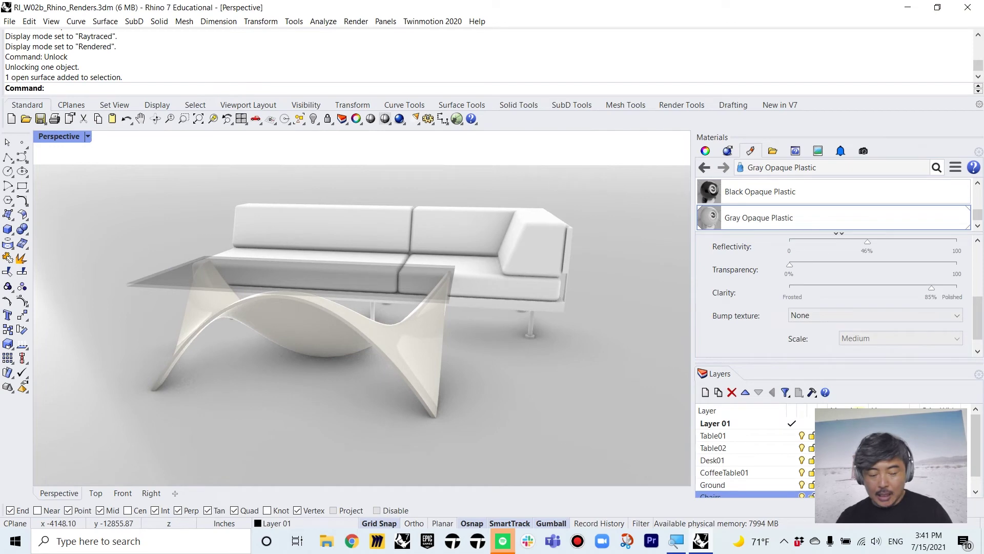
Apply Pink Sandblasted Plastic from the Plastic library folder to the whole Chairs layer
{"action": "right_click_drag", "start_coordinate": [591, 183], "coordinate": [454, 262]}
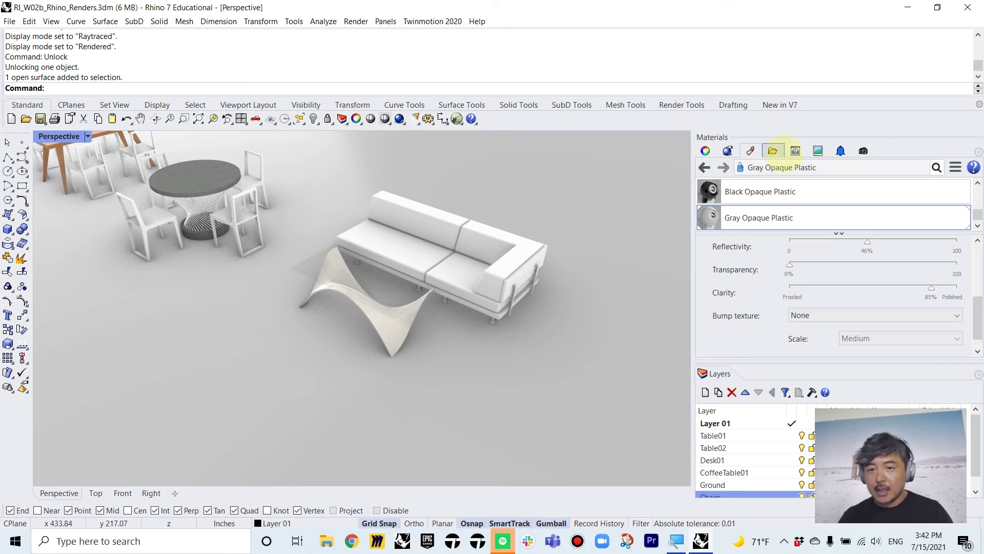
{"action": "left_click", "coordinate": [772, 151]}
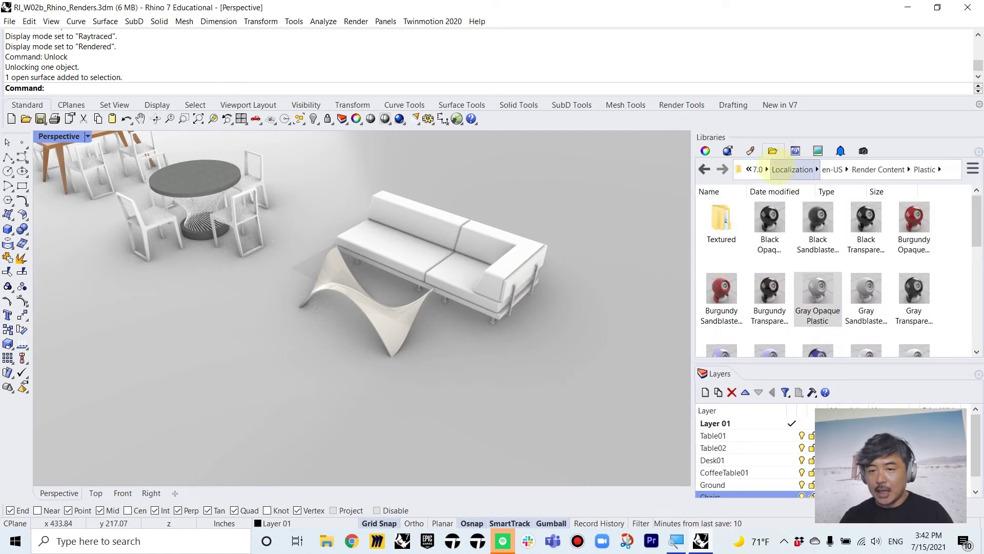
{"action": "scroll", "coordinate": [956, 251], "scroll_direction": "down", "scroll_amount": 3}
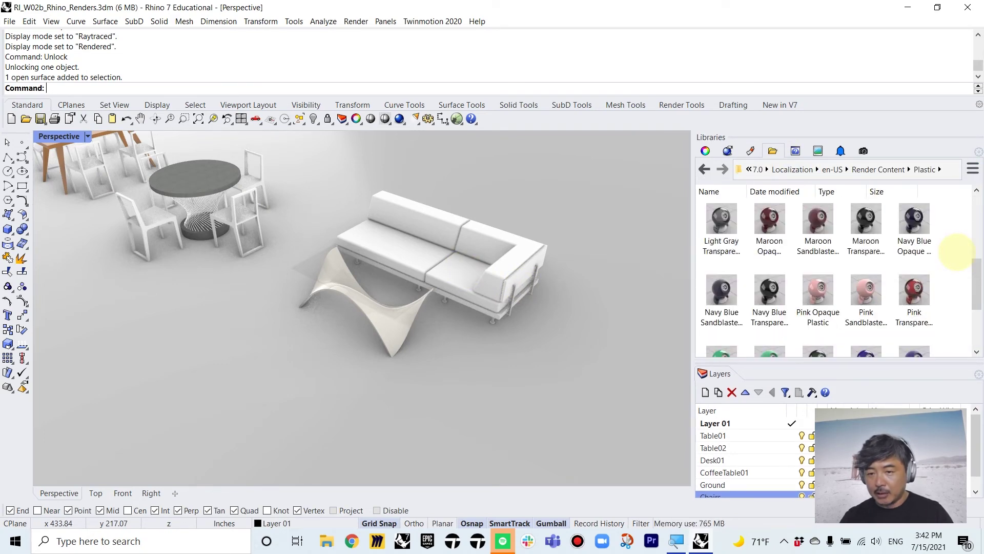
{"action": "scroll", "coordinate": [956, 251], "scroll_direction": "down", "scroll_amount": 2}
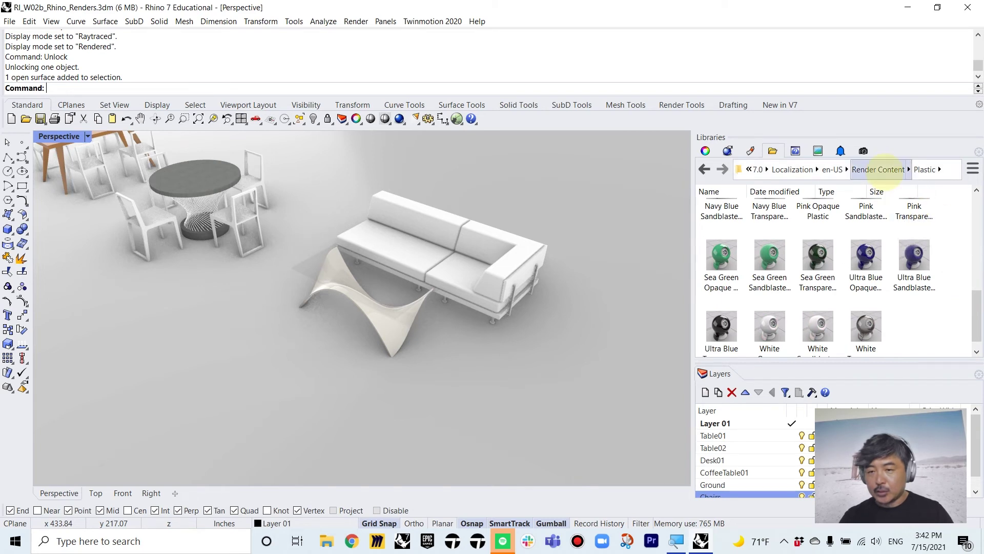
{"action": "left_click", "coordinate": [878, 169]}
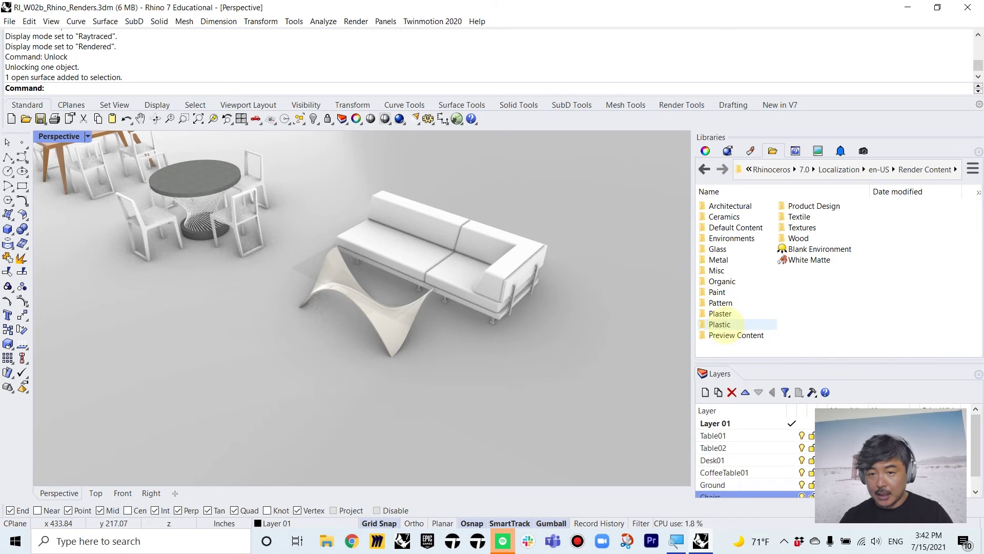
{"action": "double_click", "coordinate": [723, 324]}
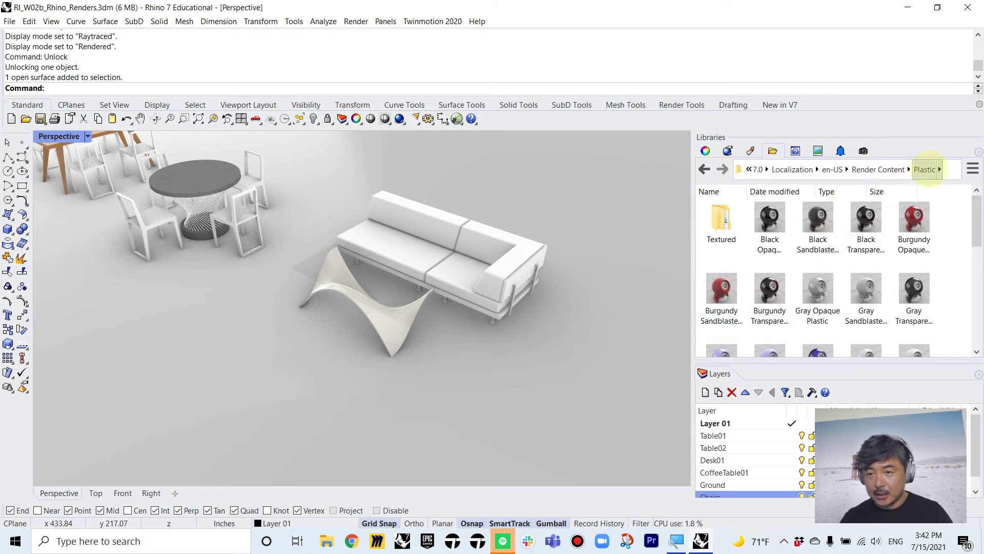
{"action": "scroll", "coordinate": [914, 251], "scroll_direction": "down", "scroll_amount": 10}
{"action": "scroll", "coordinate": [912, 272], "scroll_direction": "up", "scroll_amount": 6}
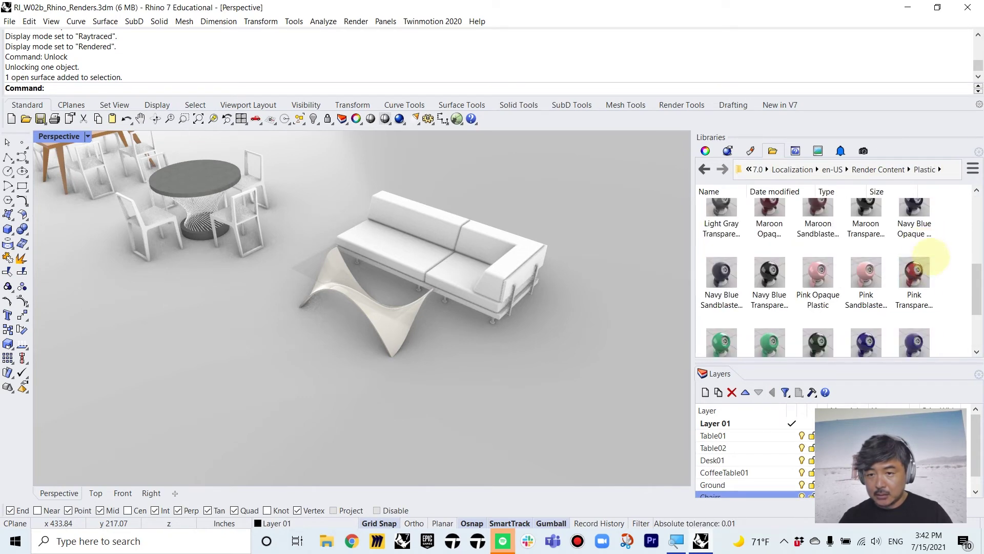
{"action": "left_click", "coordinate": [866, 272]}
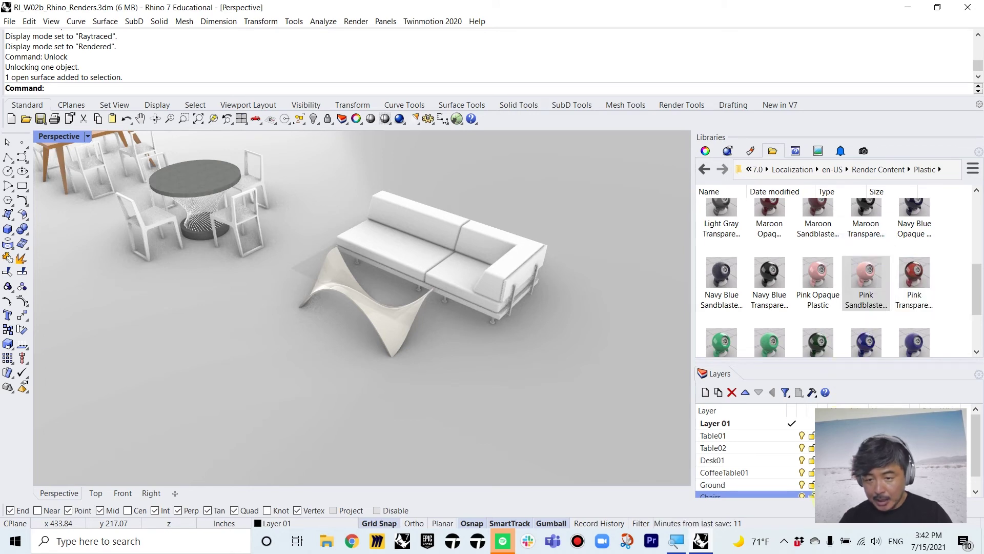
{"action": "left_click_drag", "start_coordinate": [866, 272], "coordinate": [754, 495]}
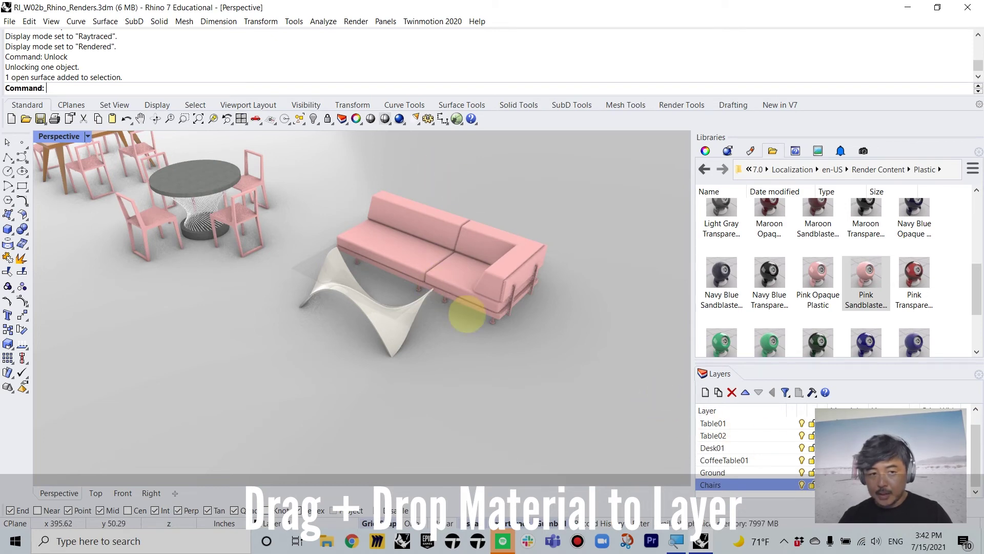
Change the color of the Pink Sandblasted Plastic material to dark gray, RGB 50, 50, 50
{"action": "right_click_drag", "start_coordinate": [463, 307], "coordinate": [461, 334]}
{"action": "scroll", "coordinate": [527, 345], "scroll_direction": "up", "scroll_amount": 4}
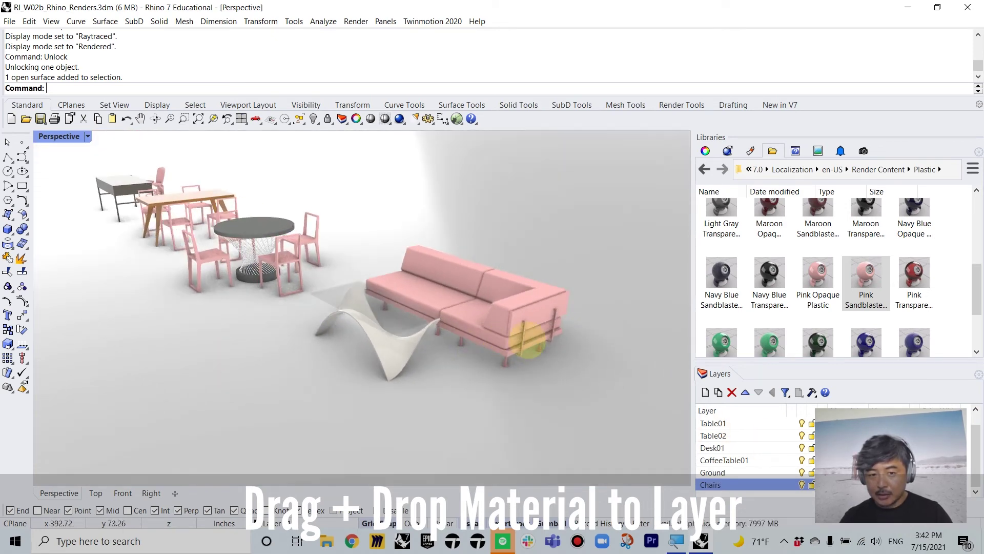
{"action": "scroll", "coordinate": [867, 277], "scroll_direction": "down", "scroll_amount": 1}
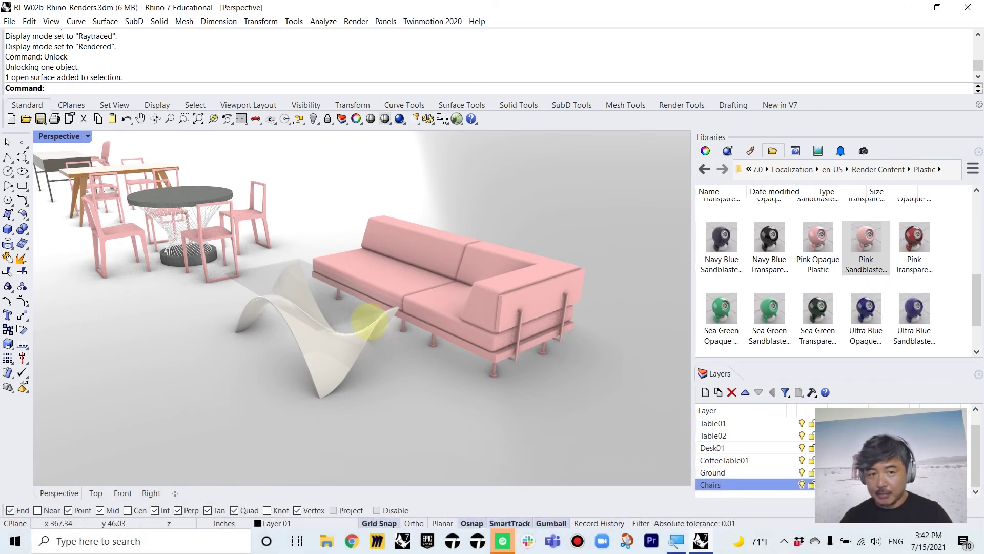
{"action": "right_click_drag", "start_coordinate": [444, 285], "coordinate": [425, 276]}
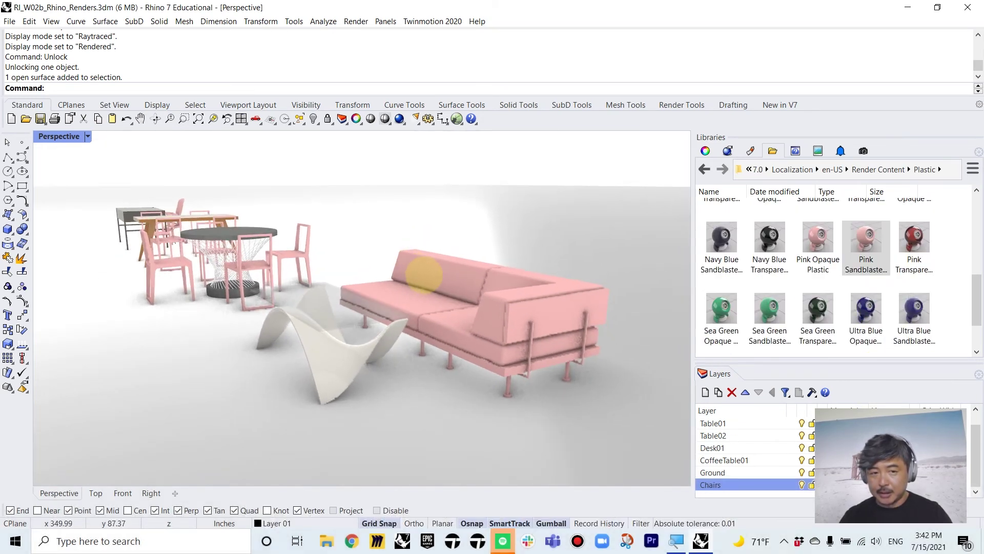
{"action": "scroll", "coordinate": [563, 254], "scroll_direction": "down", "scroll_amount": 1}
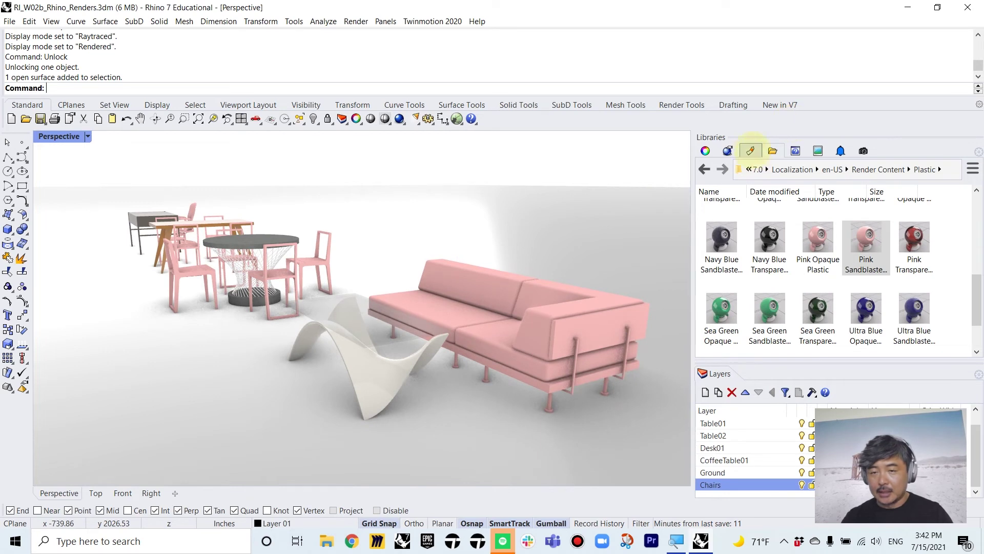
{"action": "left_click", "coordinate": [751, 150]}
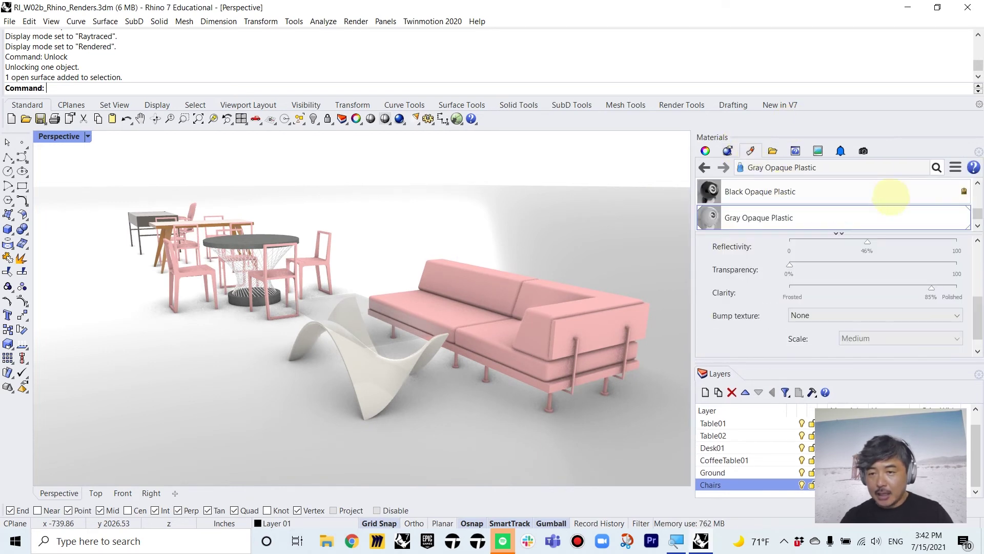
{"action": "scroll", "coordinate": [890, 195], "scroll_direction": "down", "scroll_amount": 1}
{"action": "left_click", "coordinate": [759, 205]}
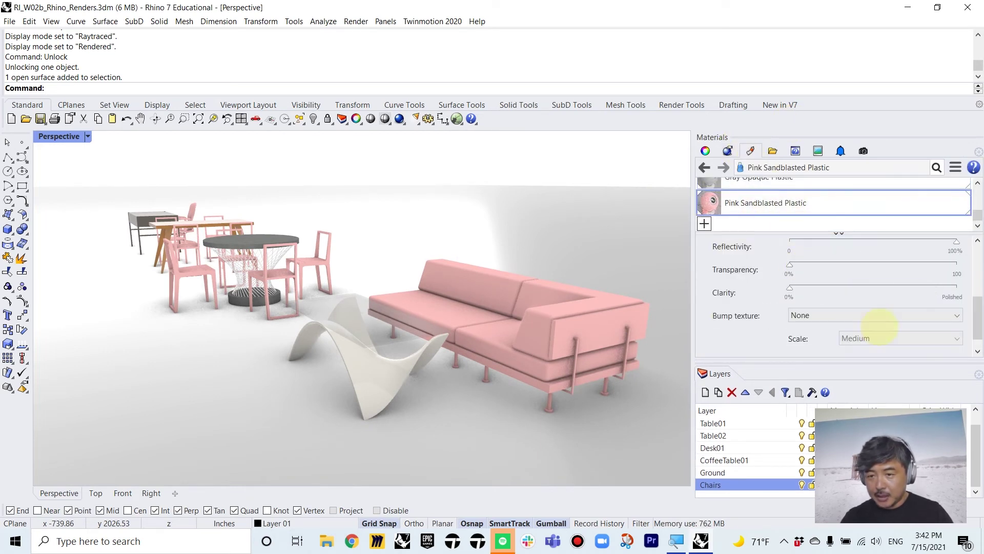
{"action": "scroll", "coordinate": [876, 312], "scroll_direction": "up", "scroll_amount": 1}
{"action": "left_click", "coordinate": [848, 262]}
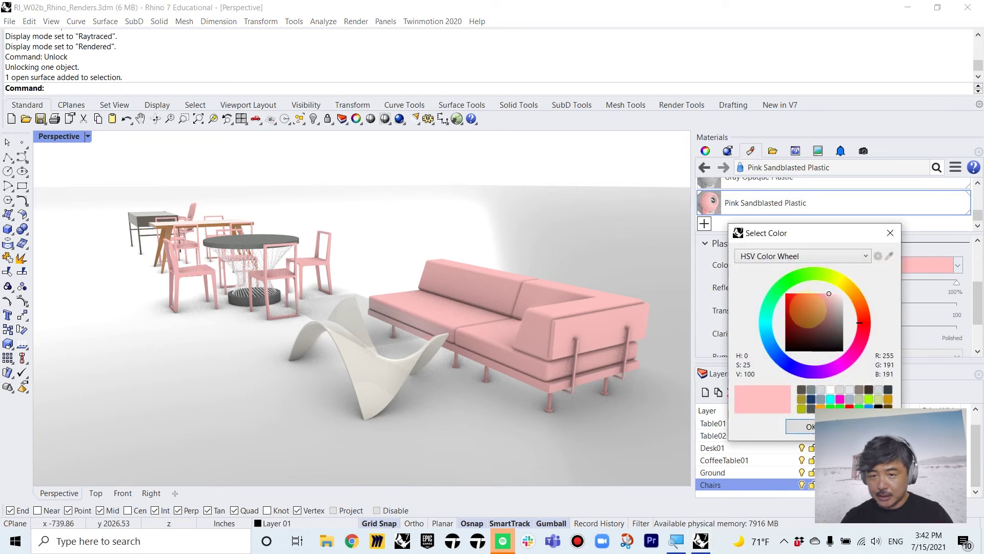
{"action": "mouse_move", "coordinate": [811, 309]}
{"action": "left_mouse_down"}
{"action": "mouse_move", "coordinate": [846, 311]}
{"action": "mouse_move", "coordinate": [843, 335]}
{"action": "left_mouse_up"}
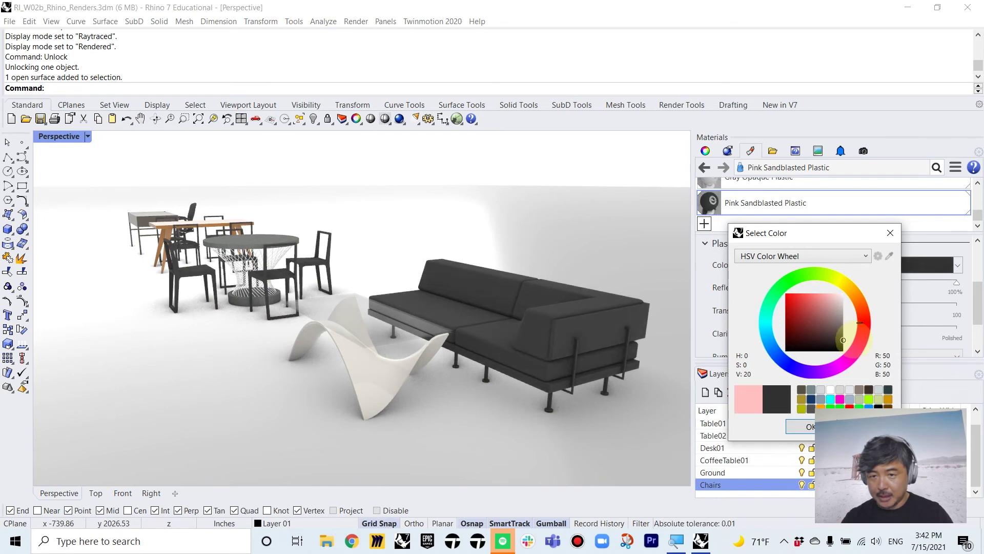
{"action": "left_click", "coordinate": [795, 427]}
Examine the coffee table and sofa from several angles, and check the material settings of the table's glass top
{"action": "left_click", "coordinate": [466, 417]}
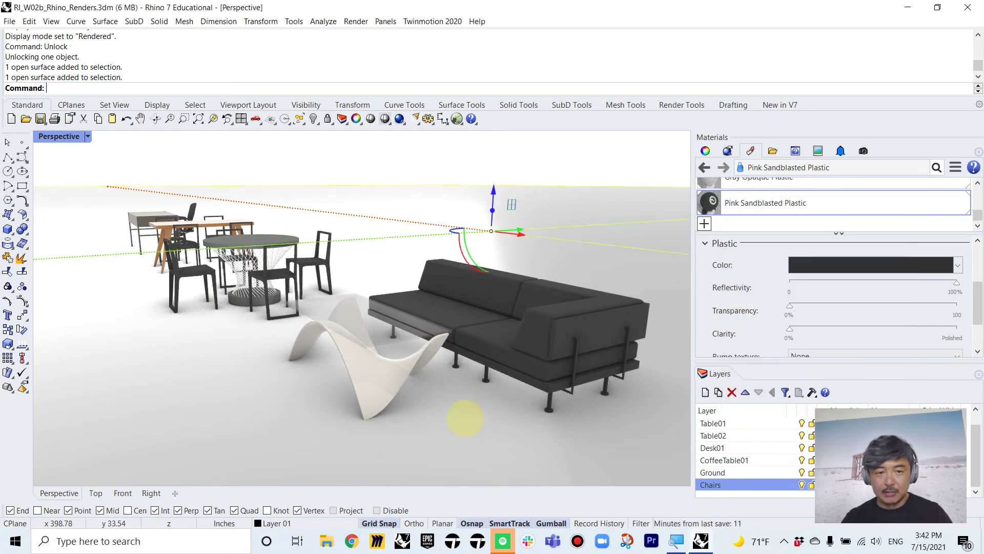
{"action": "right_click_drag", "start_coordinate": [416, 410], "coordinate": [503, 389]}
{"action": "left_click", "coordinate": [448, 235]}
{"action": "right_click_drag", "start_coordinate": [415, 278], "coordinate": [460, 310]}
{"action": "scroll", "coordinate": [314, 312], "scroll_direction": "up", "scroll_amount": 1}
{"action": "right_click_drag", "start_coordinate": [314, 312], "coordinate": [388, 314], "text": "shift"}
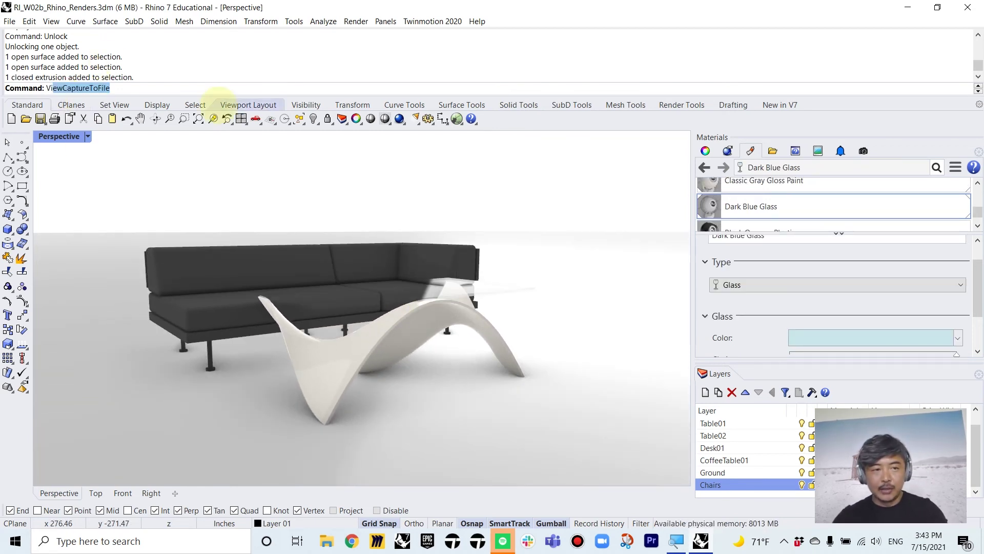
Start ViewCaptureToFile for the Perspective view and set the capture resolution to Viewport
{"action": "type", "text": "ViewCap"}
{"action": "key", "text": "Return"}
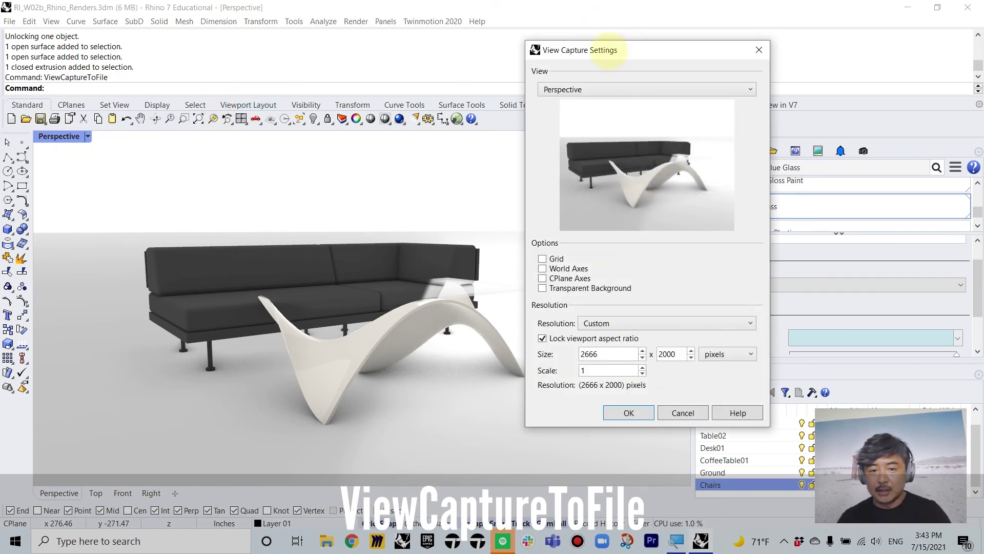
{"action": "left_click_drag", "start_coordinate": [606, 49], "coordinate": [565, 54]}
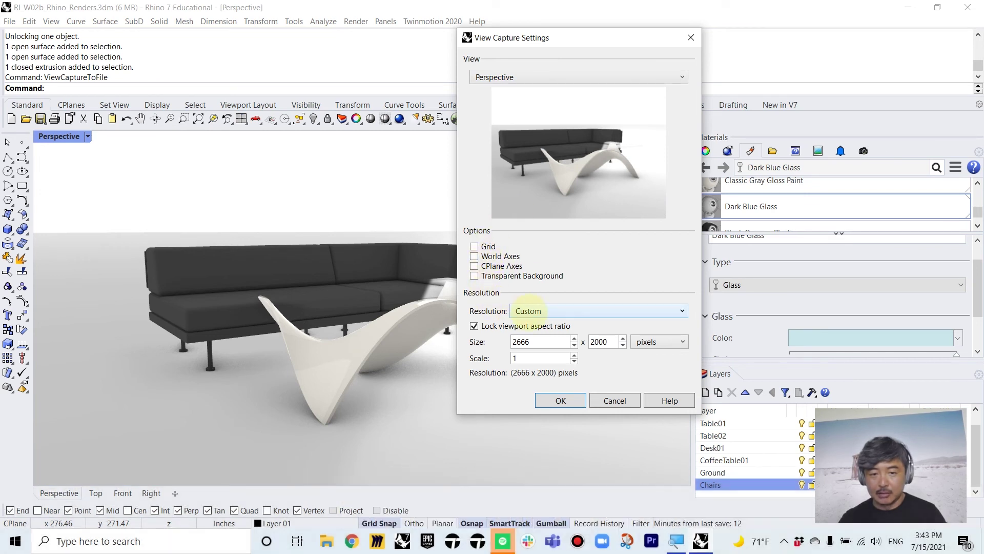
{"action": "left_click", "coordinate": [534, 310]}
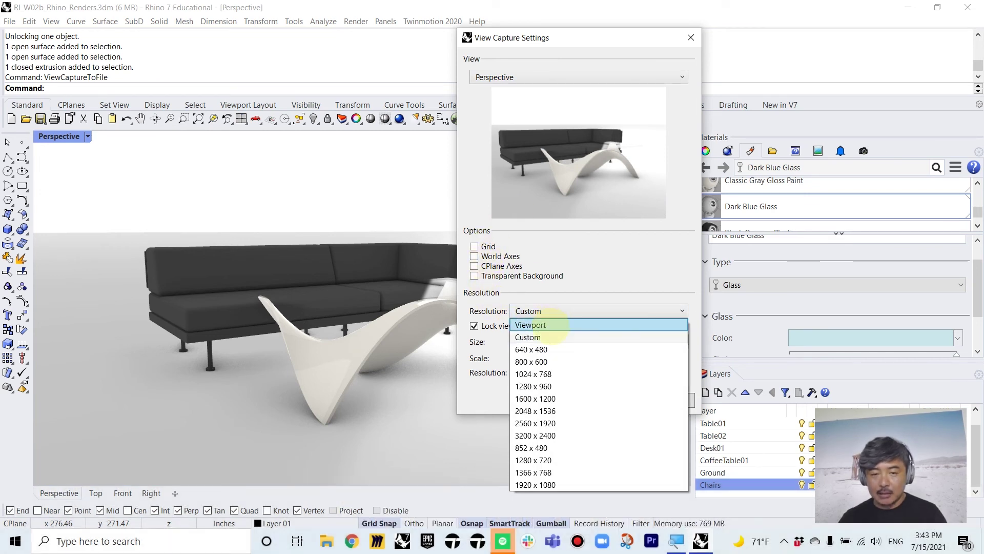
{"action": "left_click", "coordinate": [533, 324]}
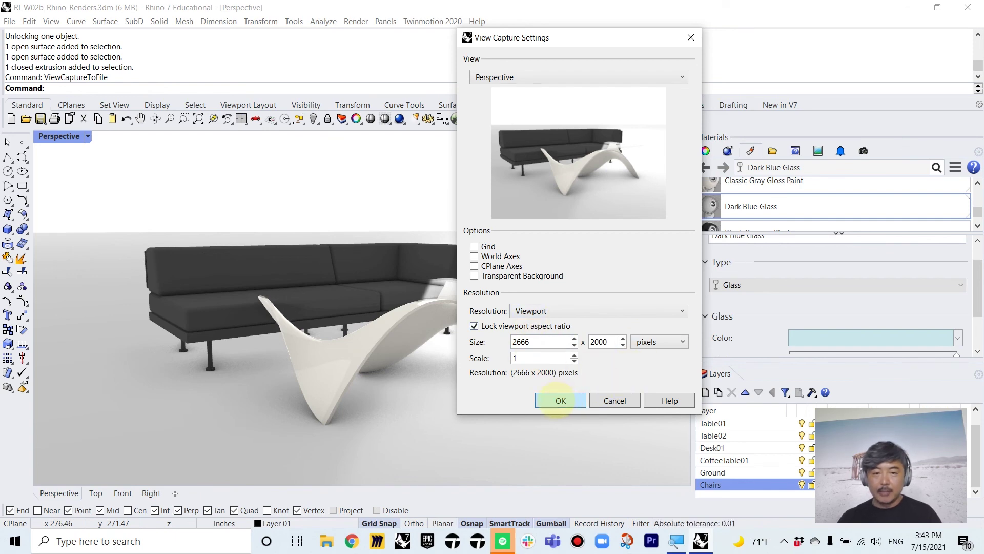
{"action": "left_click", "coordinate": [560, 400]}
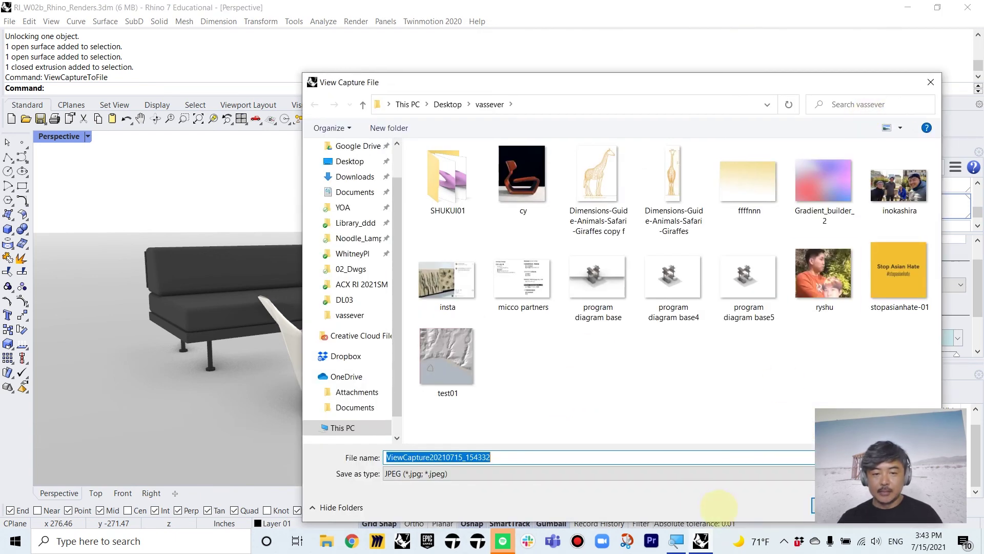
Save the view capture as a JPEG in the vassever folder on the Desktop, keeping the suggested file name
{"action": "left_click", "coordinate": [349, 161]}
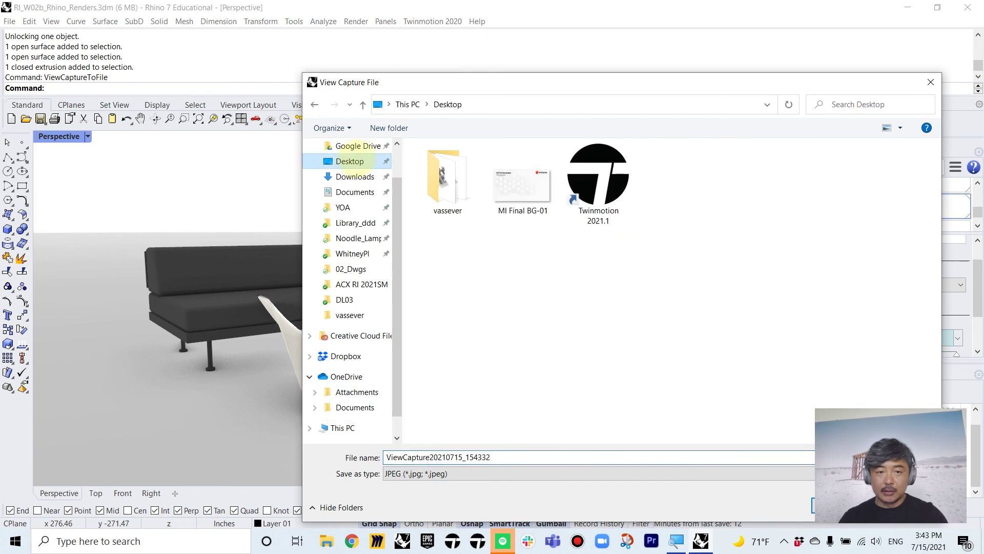
{"action": "double_click", "coordinate": [445, 184]}
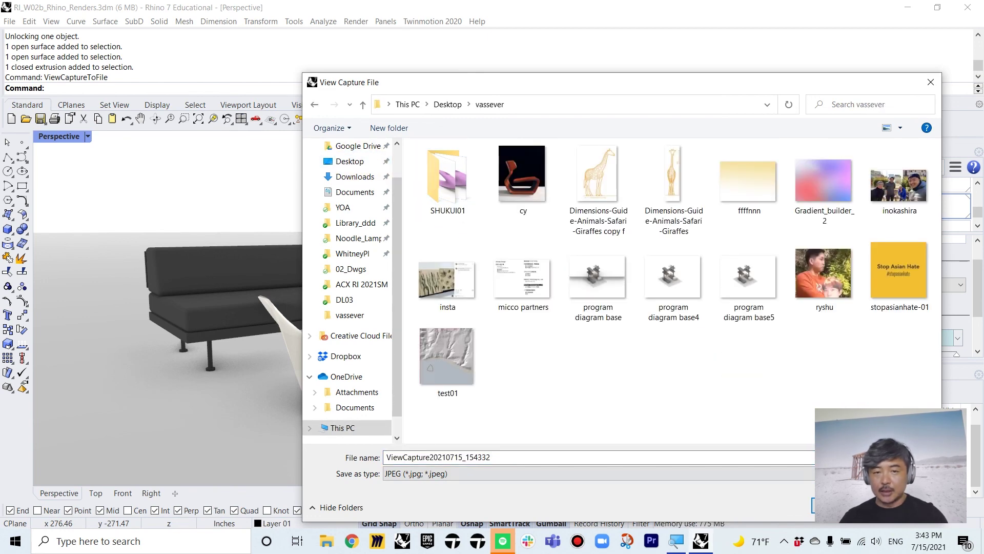
{"action": "left_click", "coordinate": [839, 505]}
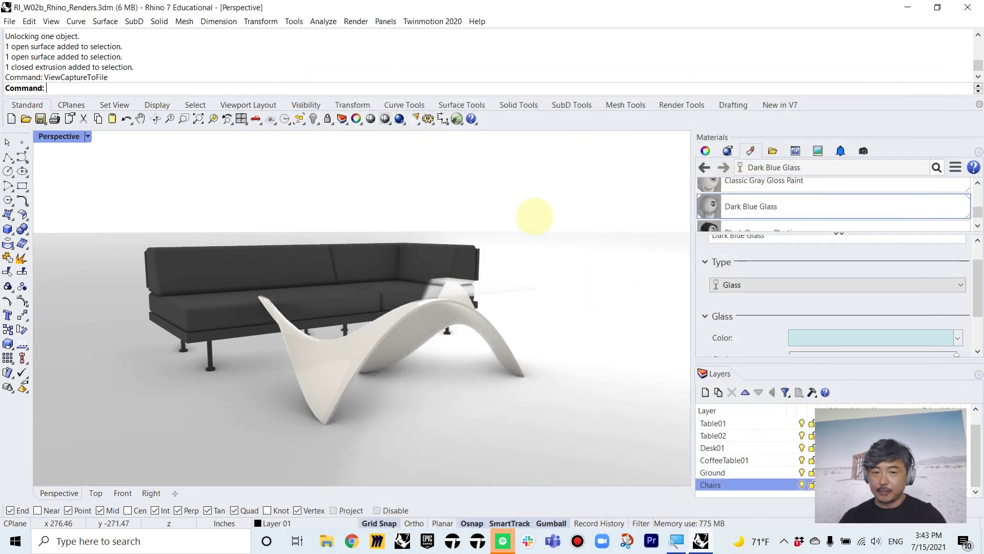
Reframe the Perspective view to show the round table and its chairs beside the sofa
{"action": "scroll", "coordinate": [514, 266], "scroll_direction": "down", "scroll_amount": 4}
{"action": "scroll", "coordinate": [475, 320], "scroll_direction": "down", "scroll_amount": 1}
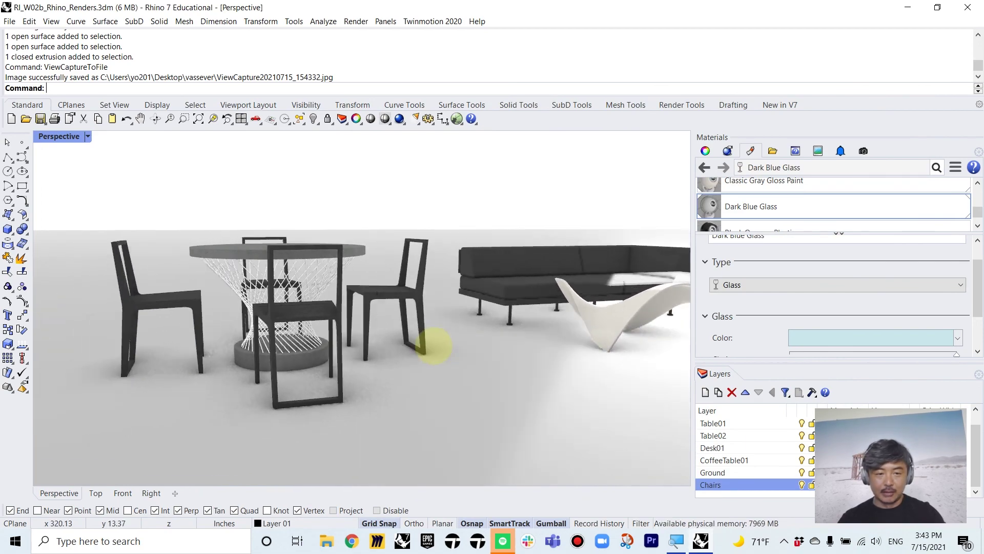